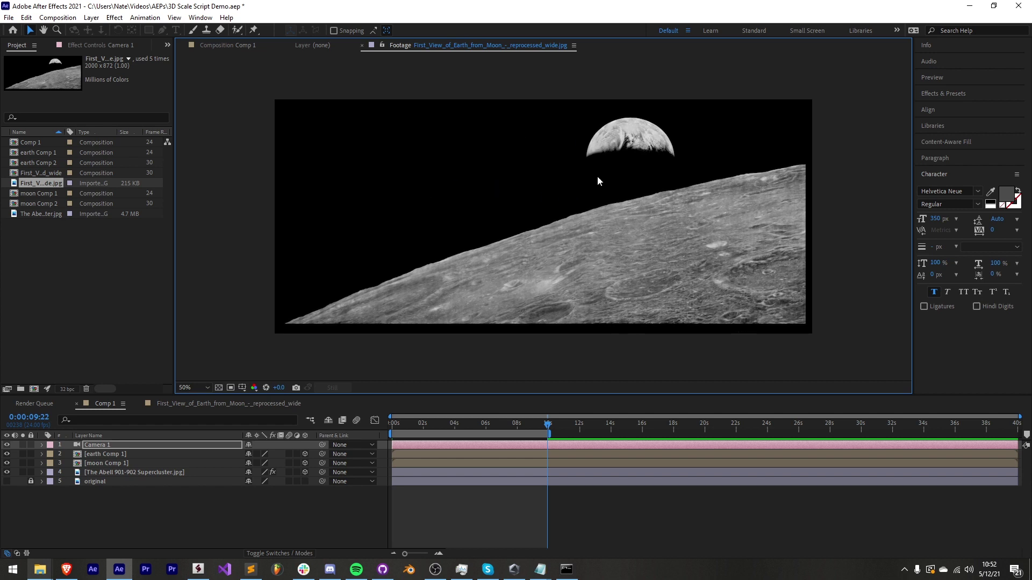
Step: Create a composition from the Earth-from-Moon photo and set it to 1920×1080
scroll(643, 152, up, 2)
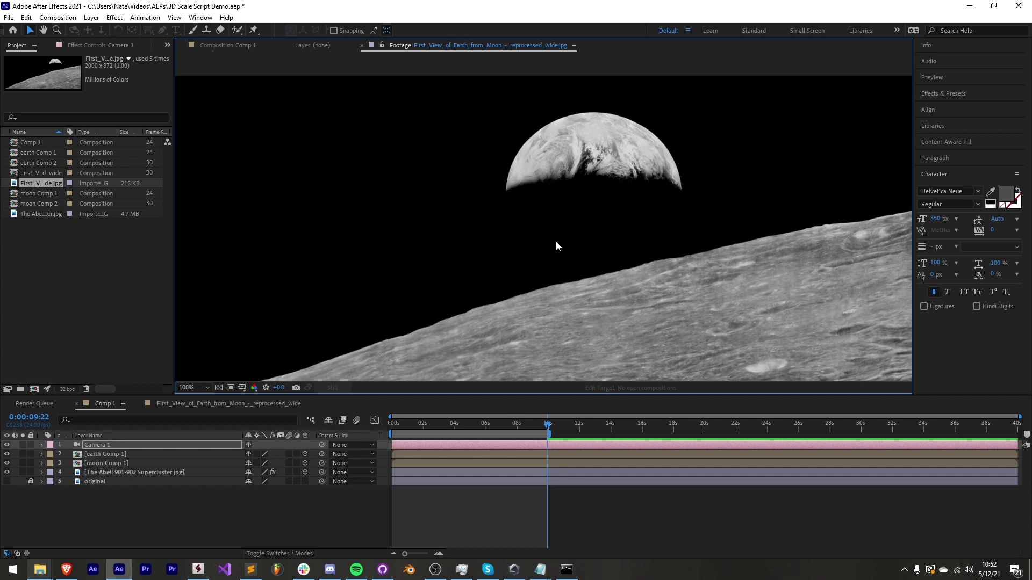
scroll(559, 237, down, 2)
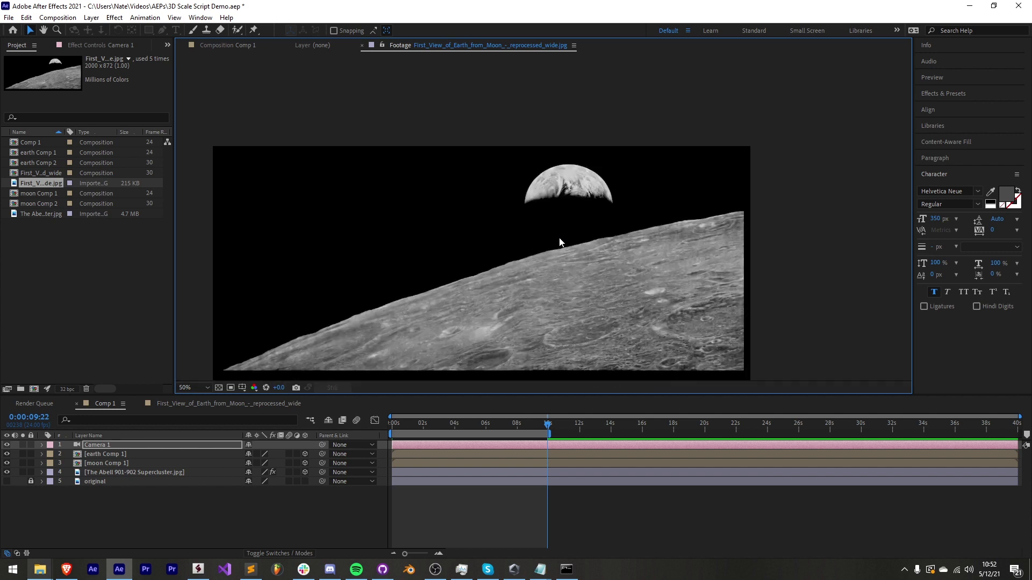
drag(498, 209, 516, 177)
key(v)
key(ctrl+alt+shift+n)
key(ctrl+k)
key(Tab)
text(1920)
key(Tab)
text(1080)
key(Return)
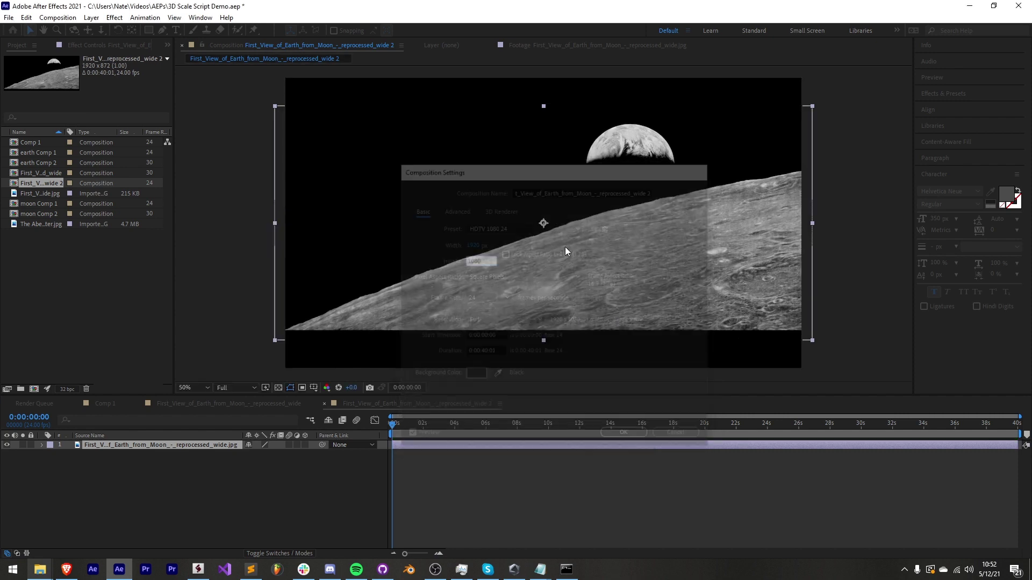
Step: Scale the photo layer up to fill the 1920×1080 frame and shift it slightly upward
scroll(535, 226, down, 2)
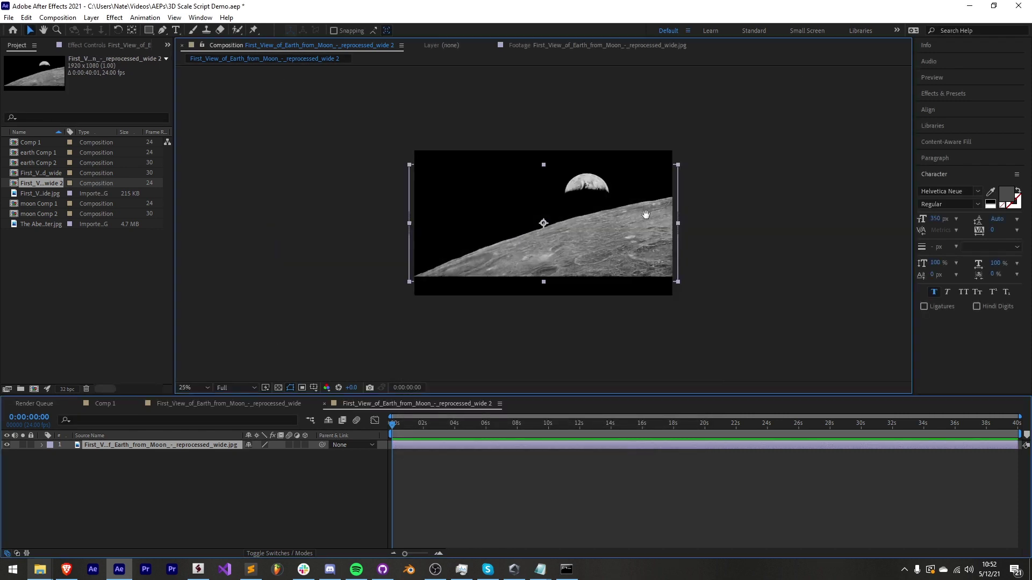
click(91, 436)
scroll(735, 272, up, 2)
drag(771, 270, 845, 254)
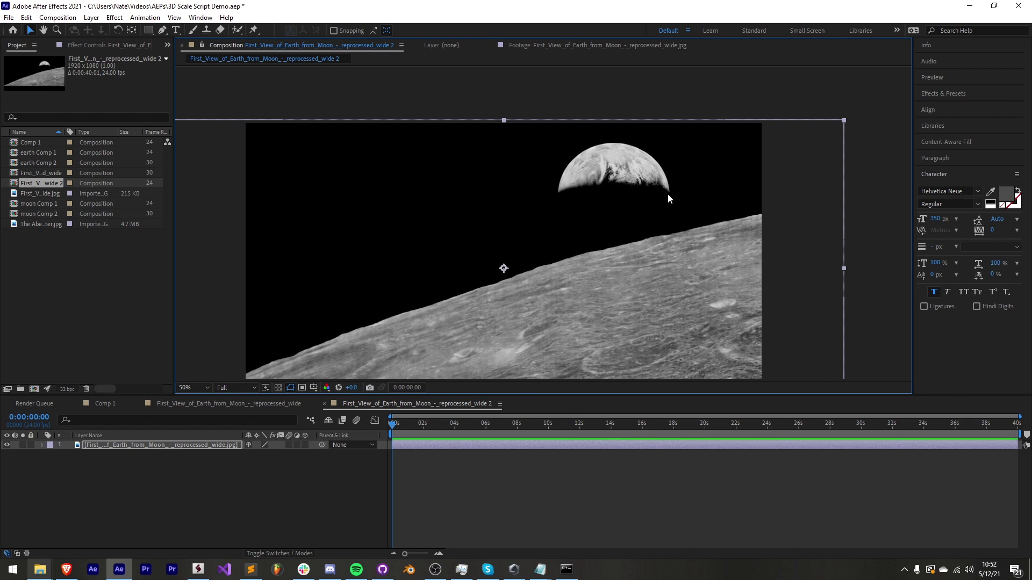
scroll(731, 157, down, 3)
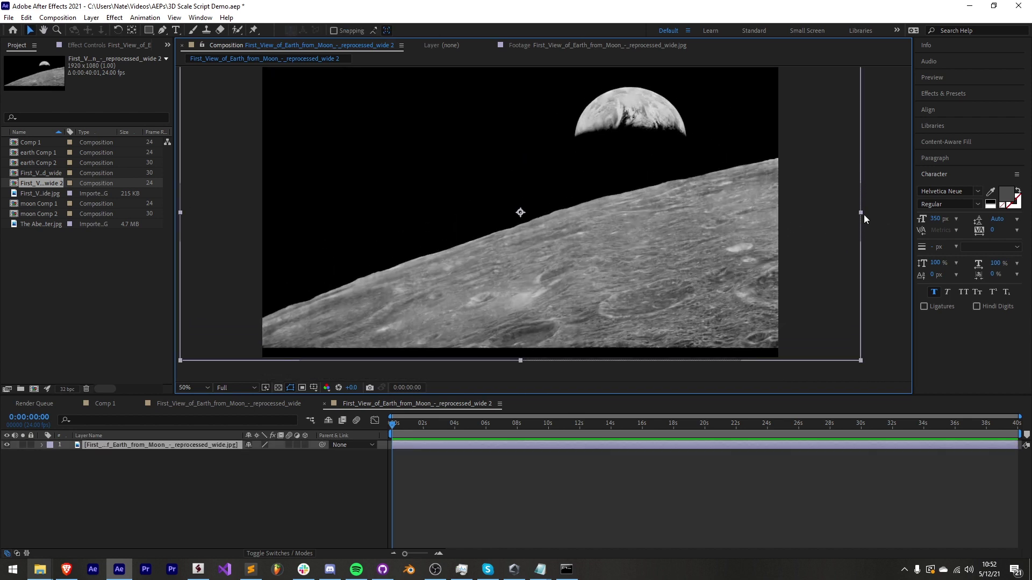
drag(861, 213, 889, 214)
scroll(752, 215, up, 3)
key(comma)
drag(691, 242, 691, 207)
key(period)
key(comma)
Step: Duplicate the photo layer and rename the copies 'moon' and 'earth'
key(ctrl+d)
click(112, 454)
key(Return)
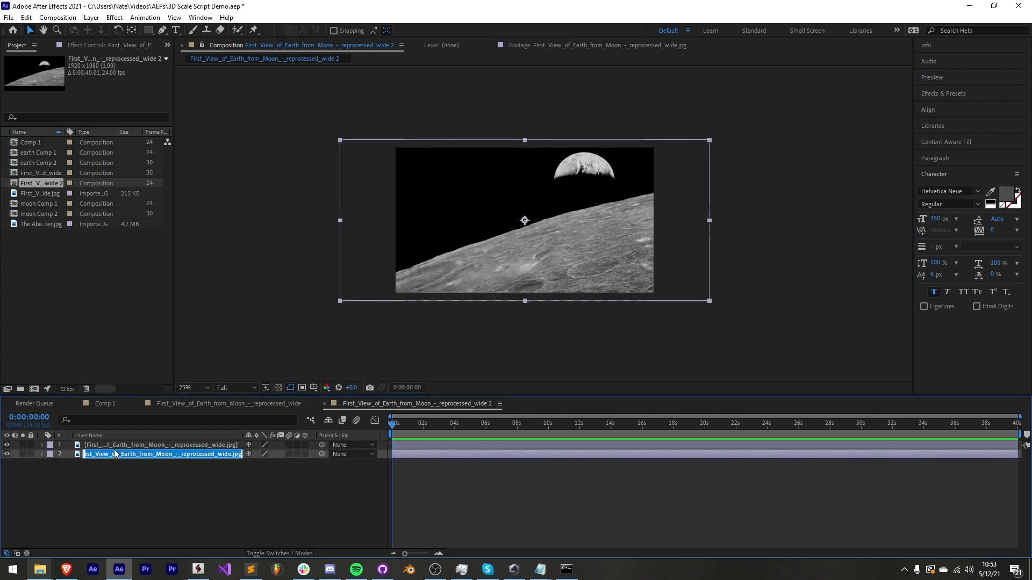
text(moon)
key(Return)
click(115, 447)
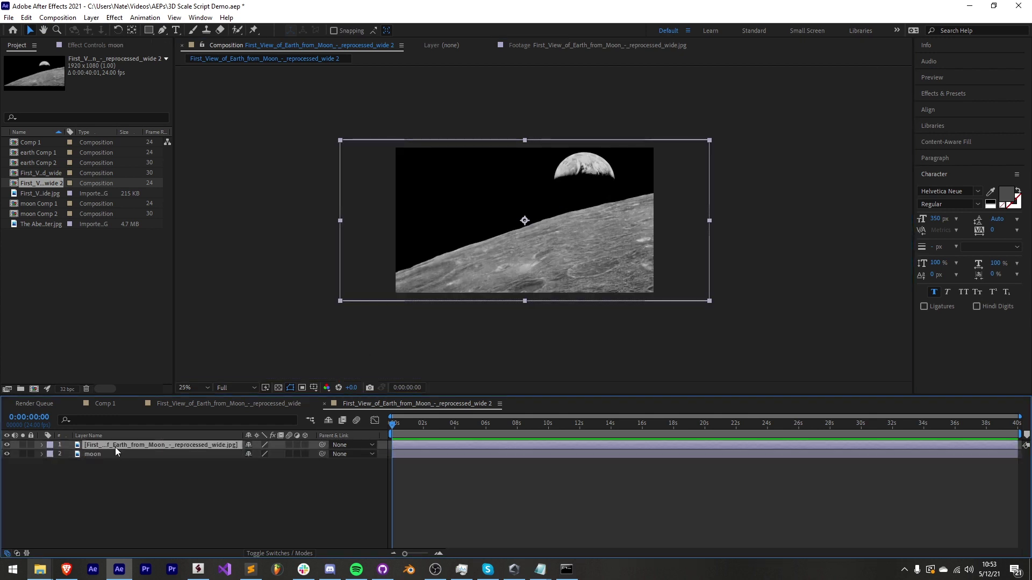
key(Return)
text(earth)
key(Return)
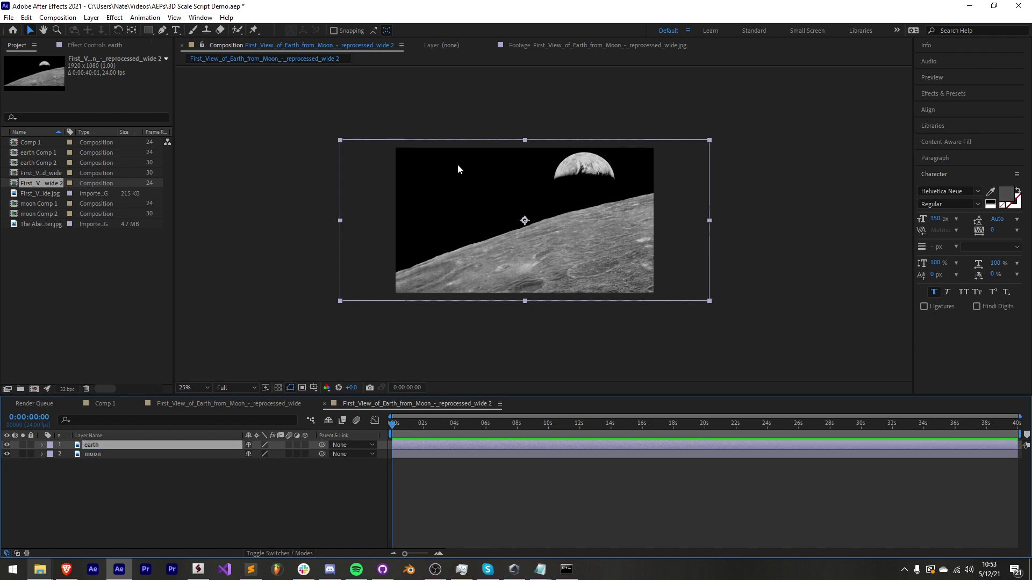
scroll(562, 200, up, 2)
scroll(478, 273, up, 2)
Step: Draw a Pen mask around the Earth on the solo earth layer, viewed over transparency
key(g)
drag(475, 273, 498, 272)
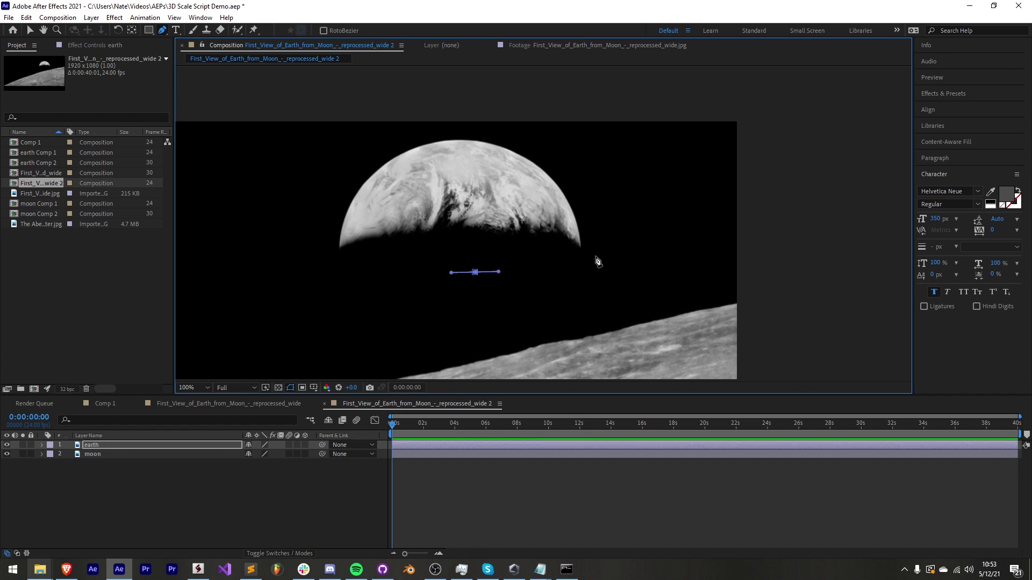
drag(595, 256, 600, 238)
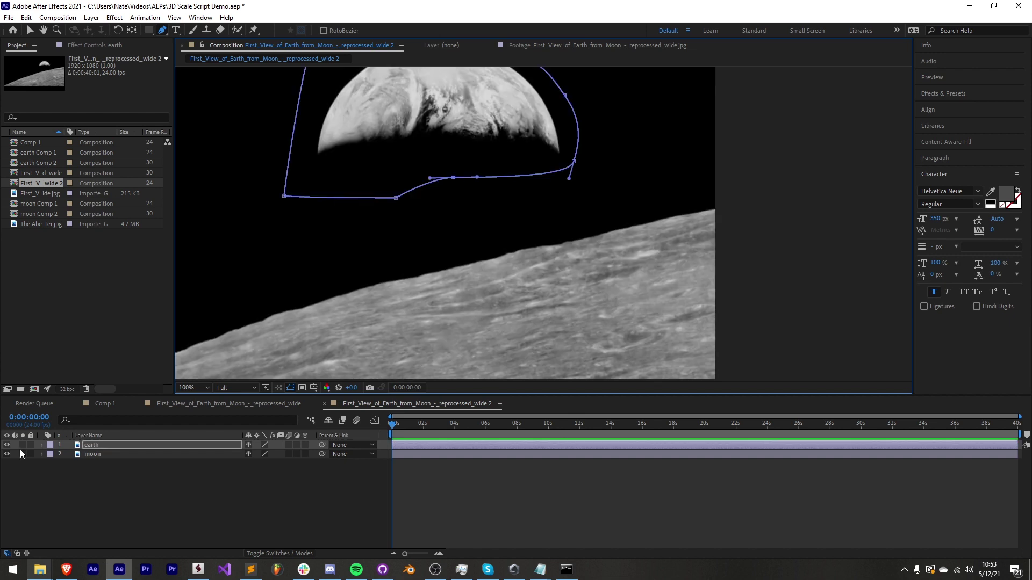
click(22, 445)
drag(219, 346, 218, 387)
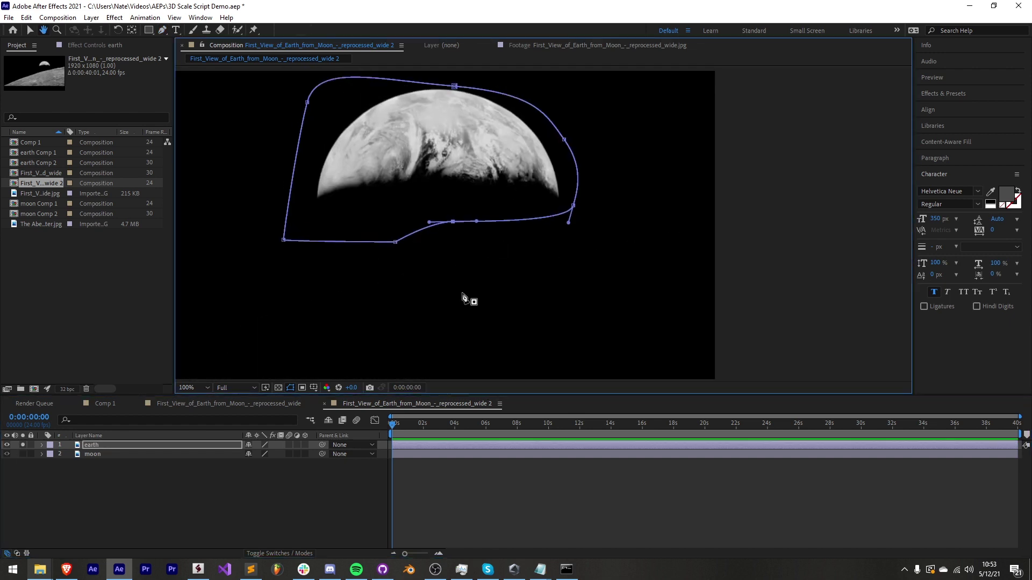
click(278, 388)
scroll(566, 232, down, 2)
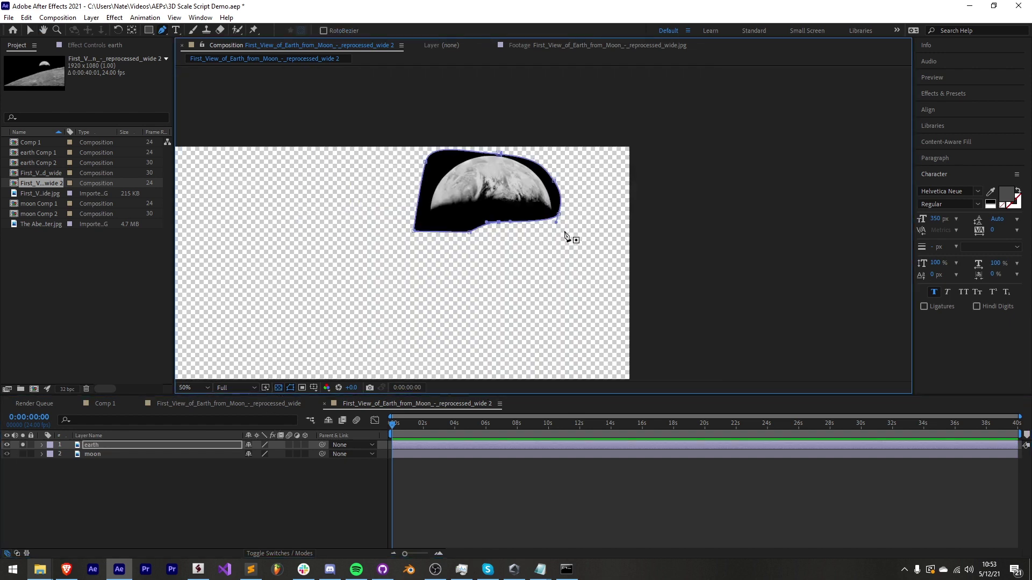
scroll(494, 205, down, 2)
scroll(494, 205, left, 3)
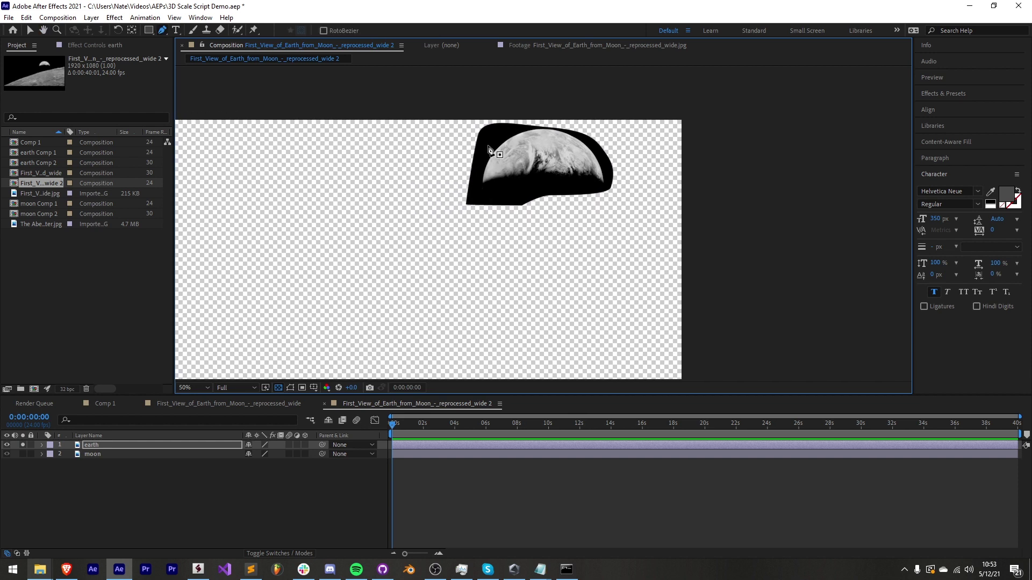
drag(491, 196, 491, 217)
Step: Apply Extract to the earth layer and raise Black Point to 12
click(86, 445)
key(ctrl+space)
text(extra)
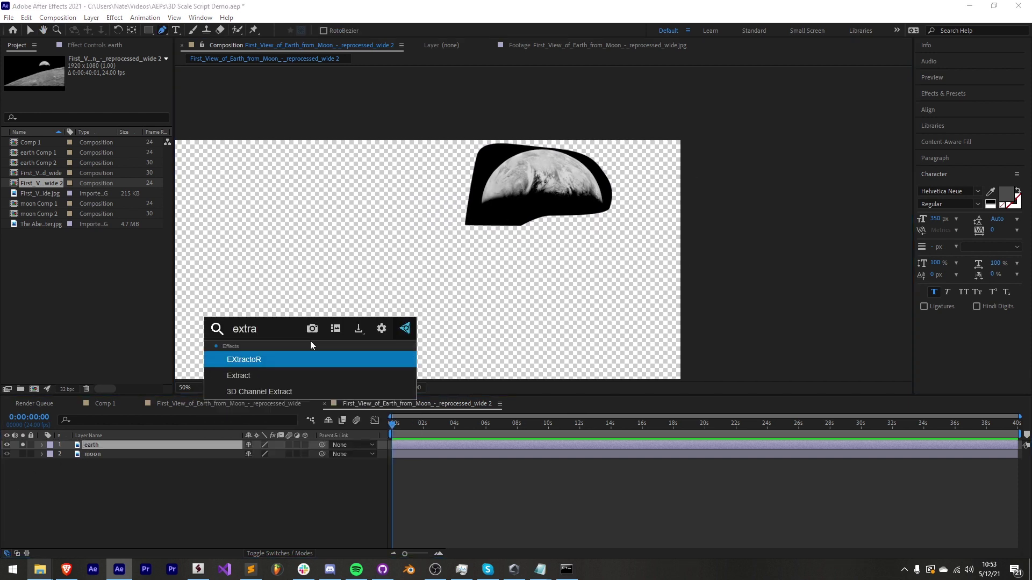
key(Return)
drag(27, 125, 33, 125)
scroll(424, 165, up, 2)
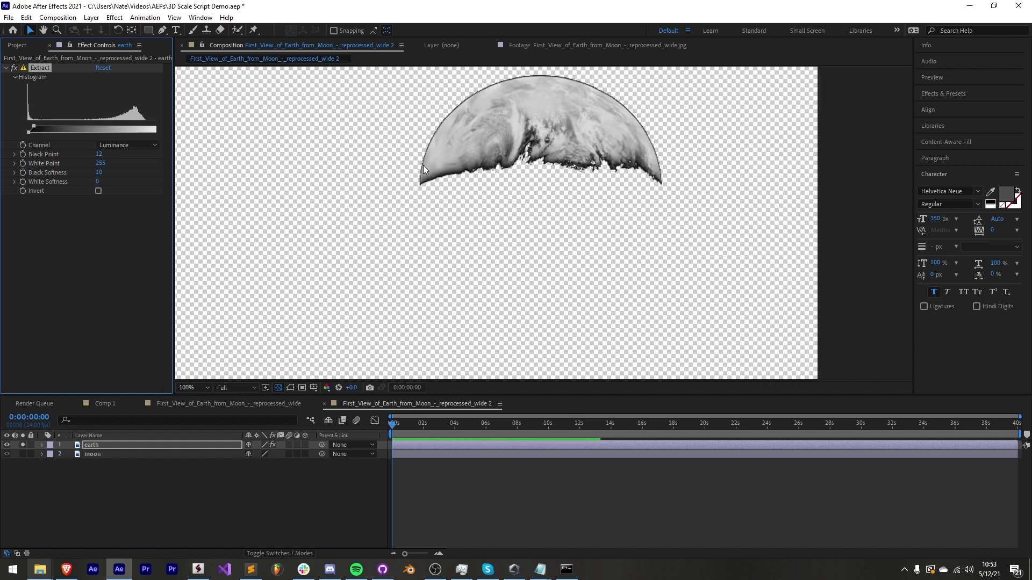
drag(424, 165, 519, 191)
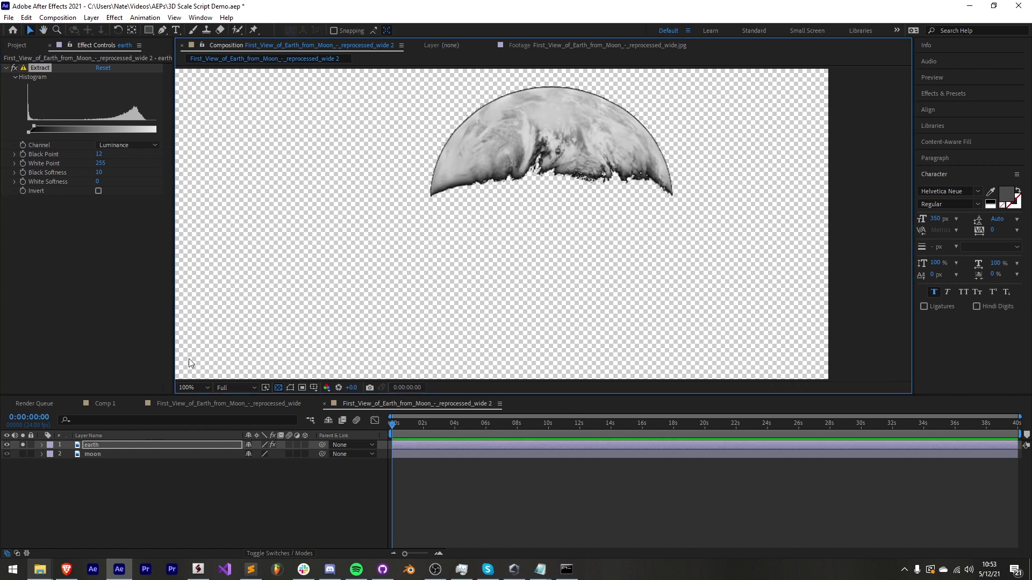
click(279, 388)
scroll(370, 209, down, 2)
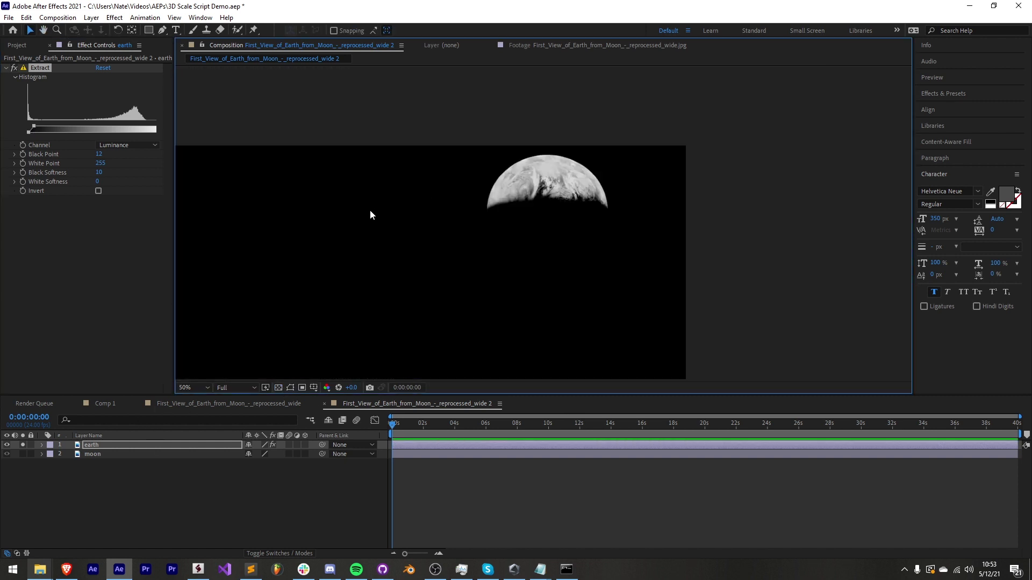
Step: Solo the moon layer and Pen-mask the lunar surface along its horizon
click(24, 453)
click(23, 454)
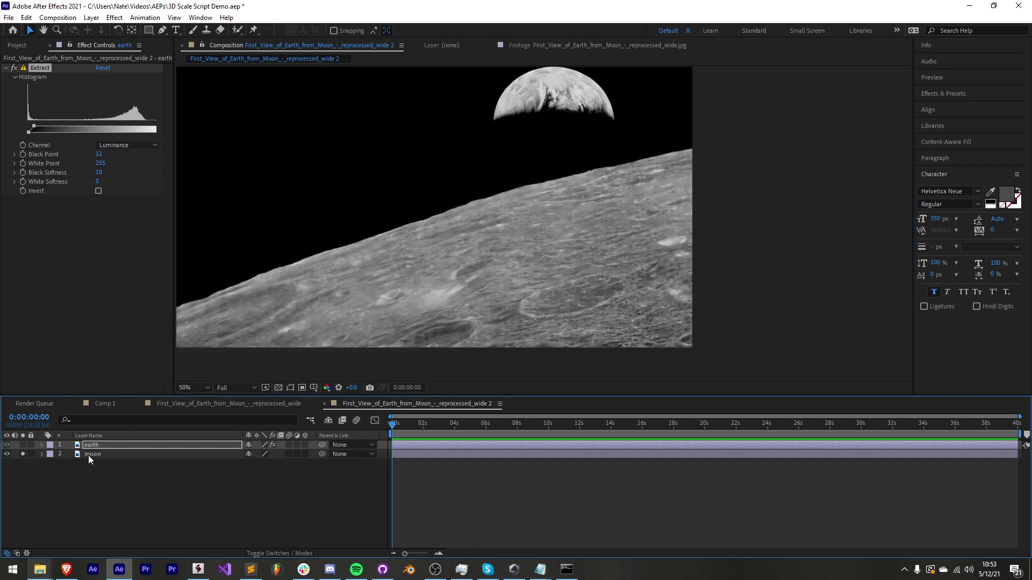
click(88, 456)
key(g)
drag(730, 151, 750, 149)
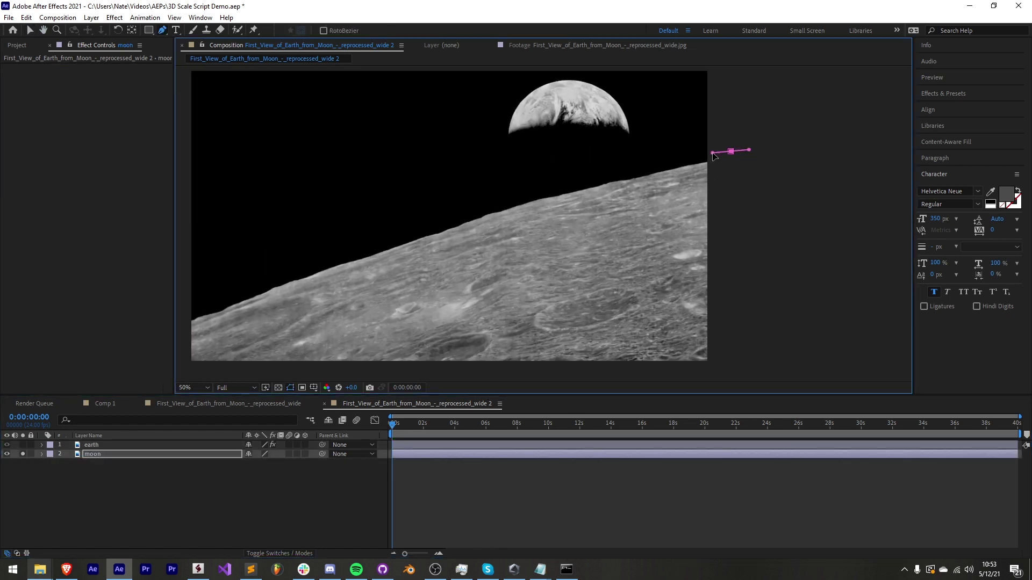
drag(594, 175, 571, 184)
mouse_move(261, 270)
mouse_down()
mouse_move(238, 282)
mouse_move(288, 229)
mouse_up()
click(193, 266)
click(200, 318)
click(426, 321)
click(854, 325)
click(779, 96)
Step: Apply Extract to the moon layer with Black Point 8 to remove the black fringe
key(ctrl+space)
text(x)
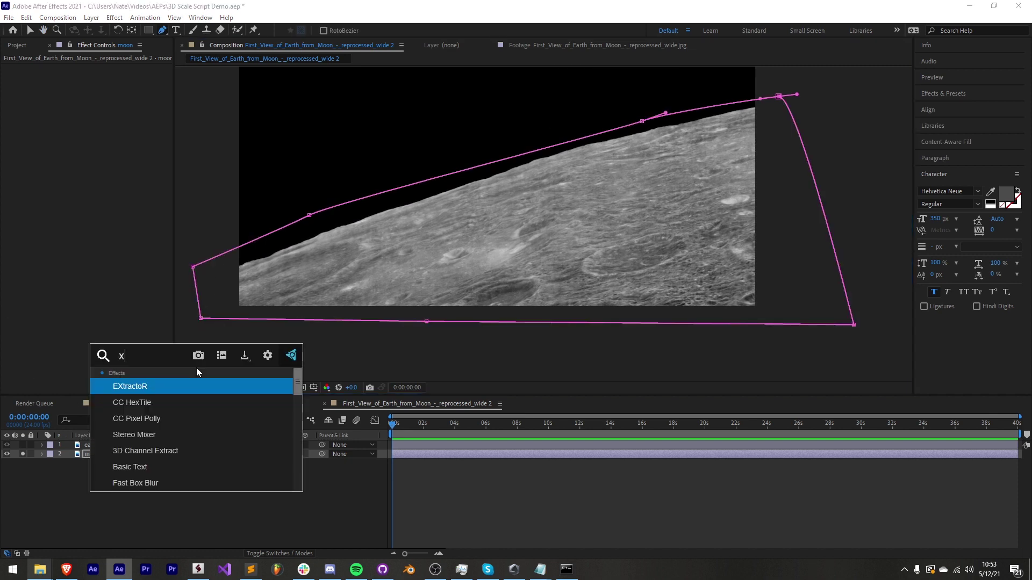
text(t)
key(Down)
key(Return)
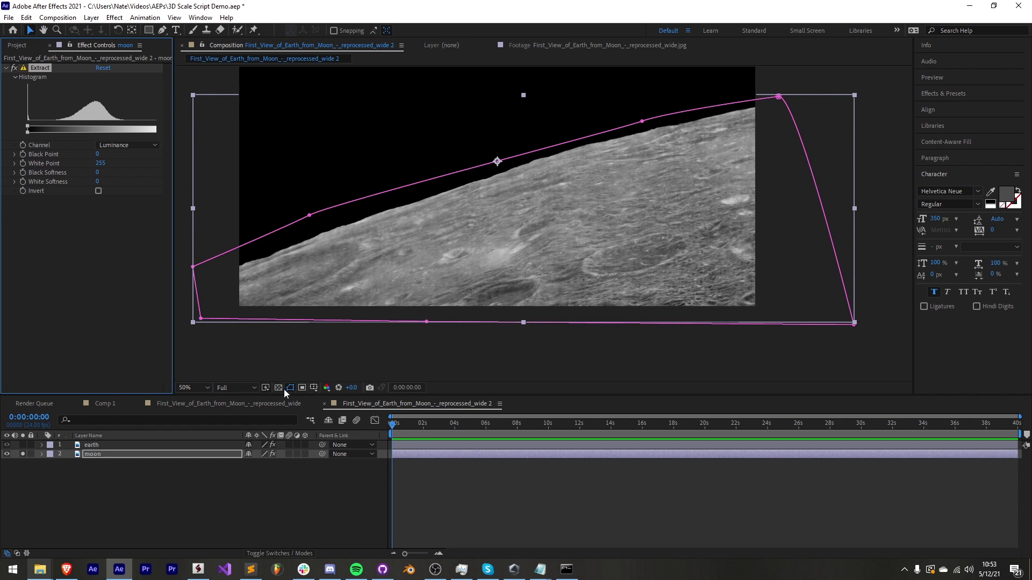
click(279, 388)
scroll(334, 125, up, 3)
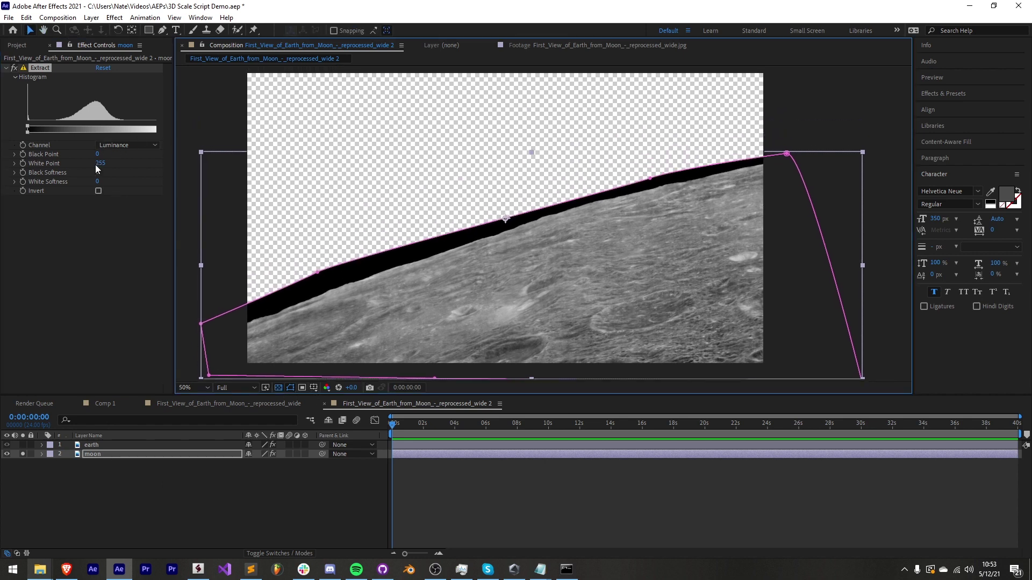
drag(27, 128, 32, 128)
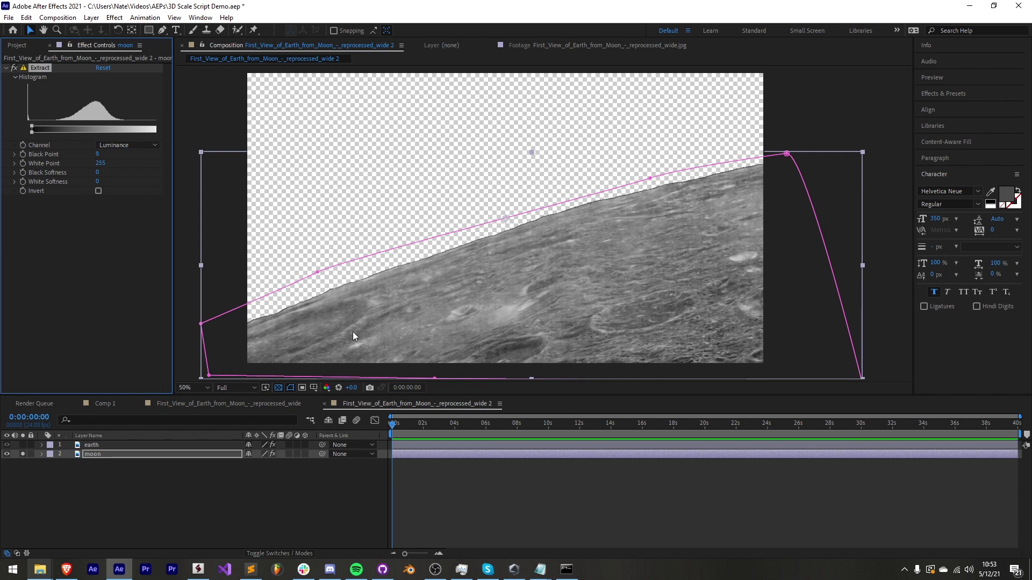
Step: Toggle solo on earth and moon, ending with both layers visible together
click(23, 454)
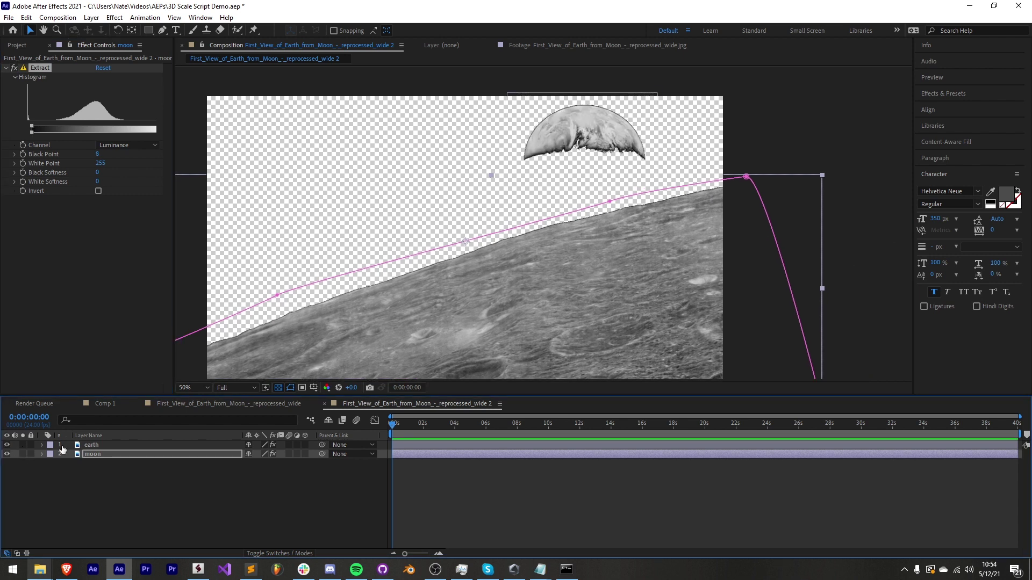
click(23, 445)
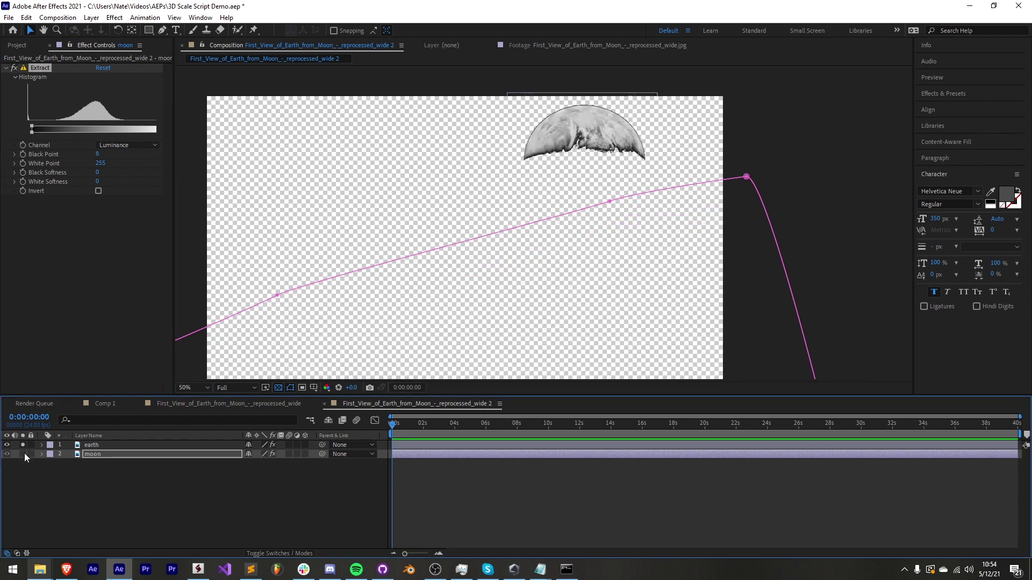
click(24, 453)
click(24, 446)
click(24, 450)
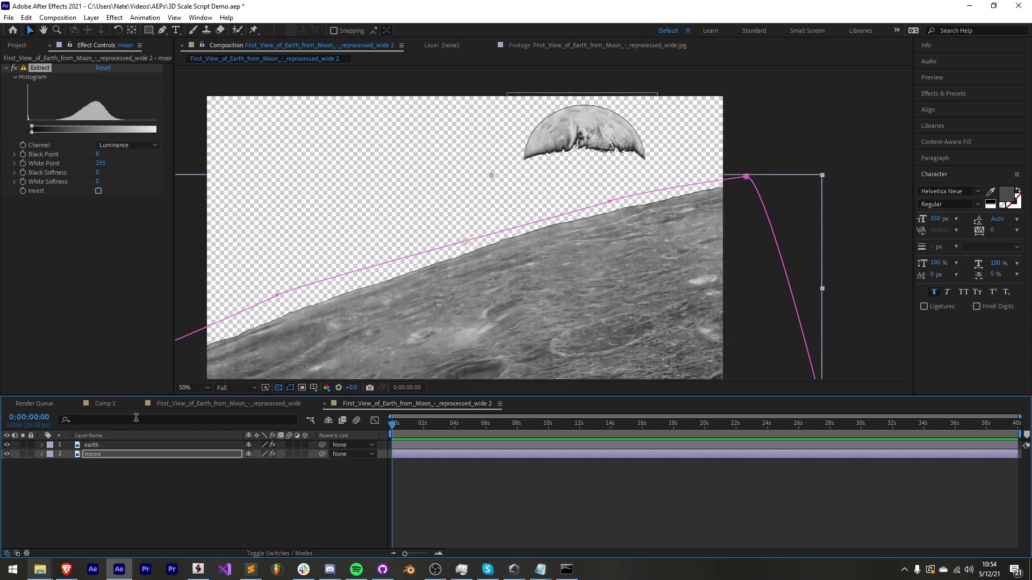
Step: Add the Abell 901-902 Supercluster image as the bottom layer, scaled to about half size
click(278, 388)
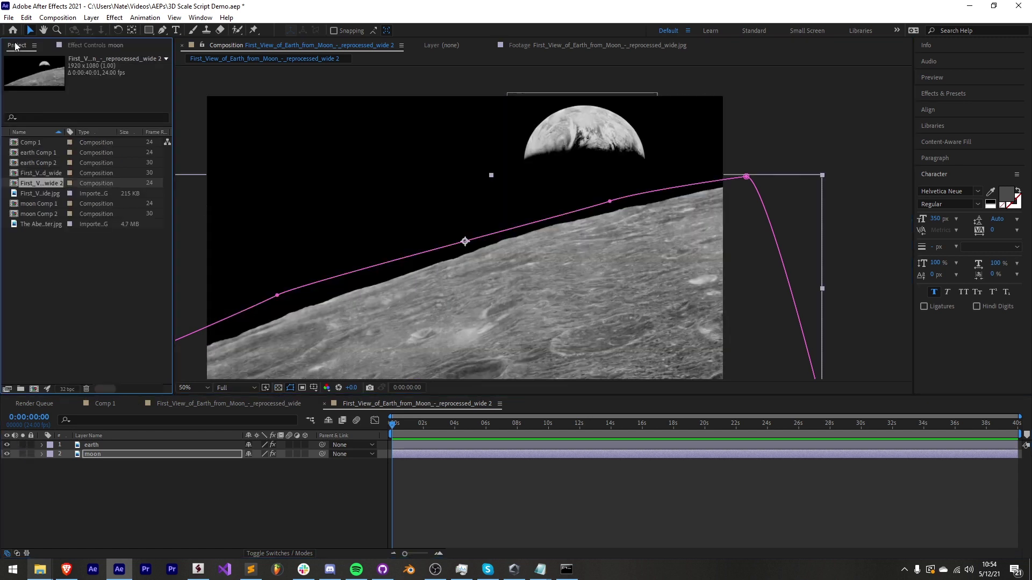
click(17, 45)
drag(42, 226, 81, 462)
key(comma)
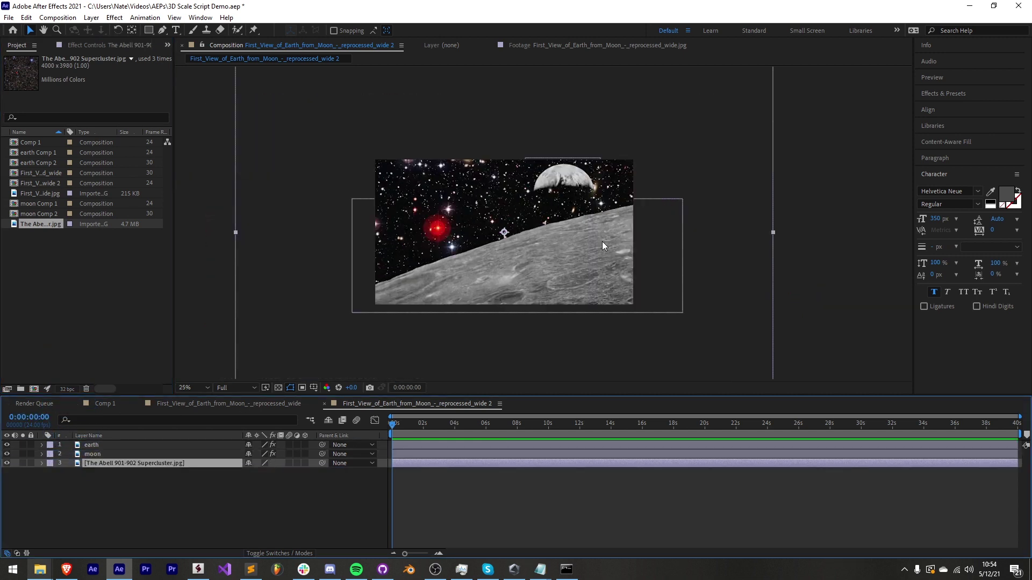
drag(769, 237, 640, 229)
key(period)
Step: Centre the view on Earth and inspect the earth layer's Extract effect settings
click(131, 455)
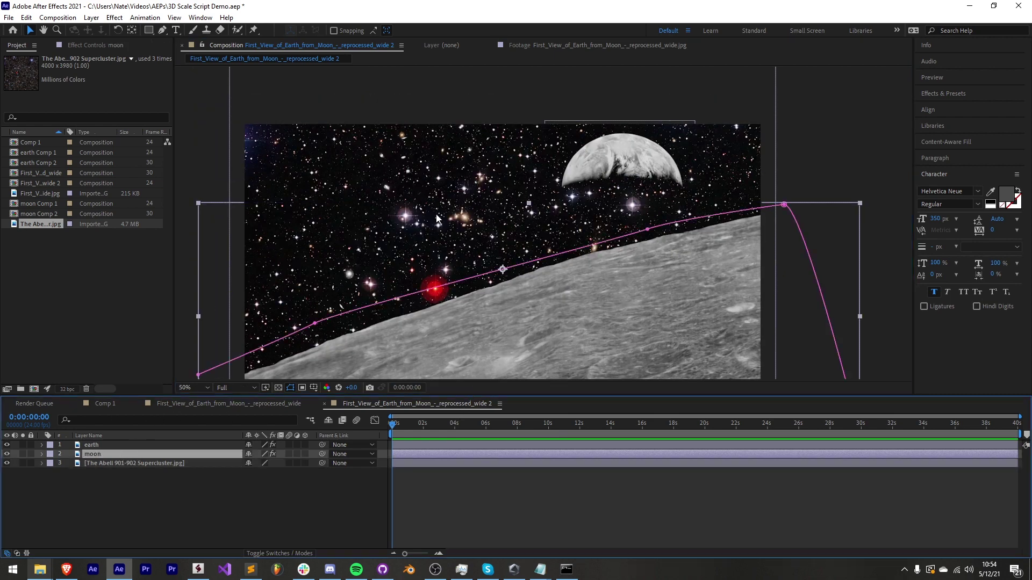
click(529, 177)
drag(433, 329, 363, 368)
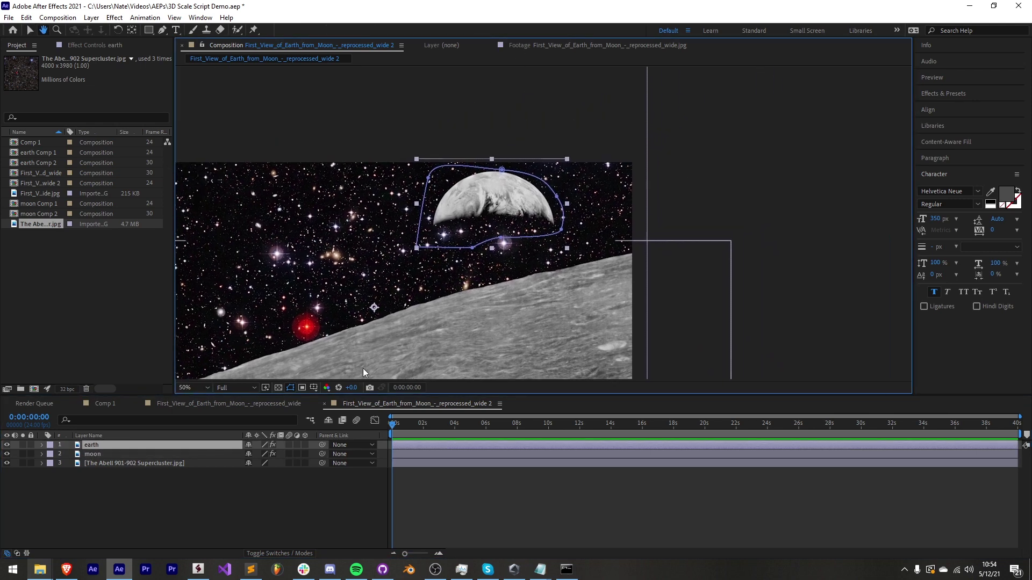
scroll(468, 209, up, 2)
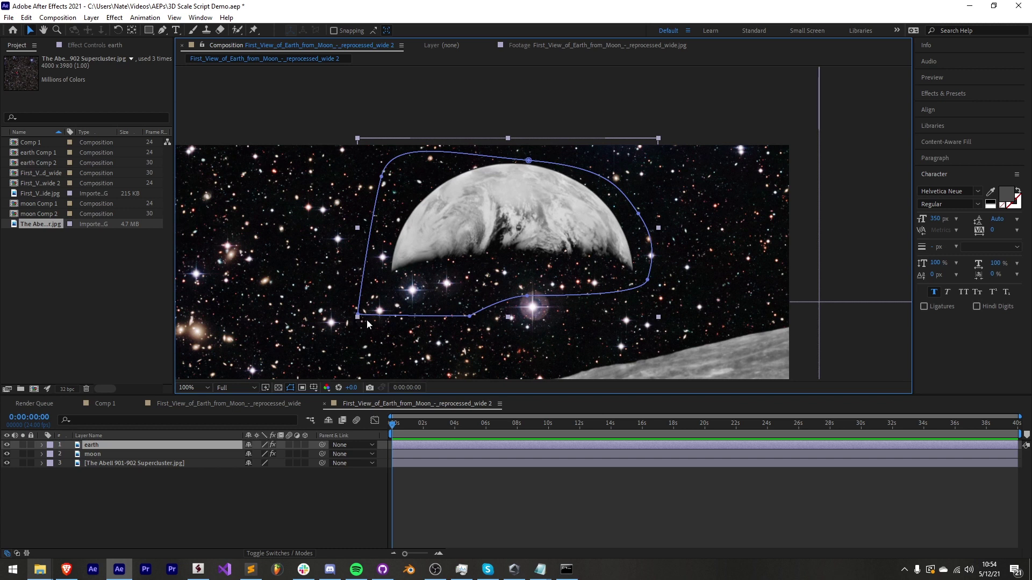
click(78, 45)
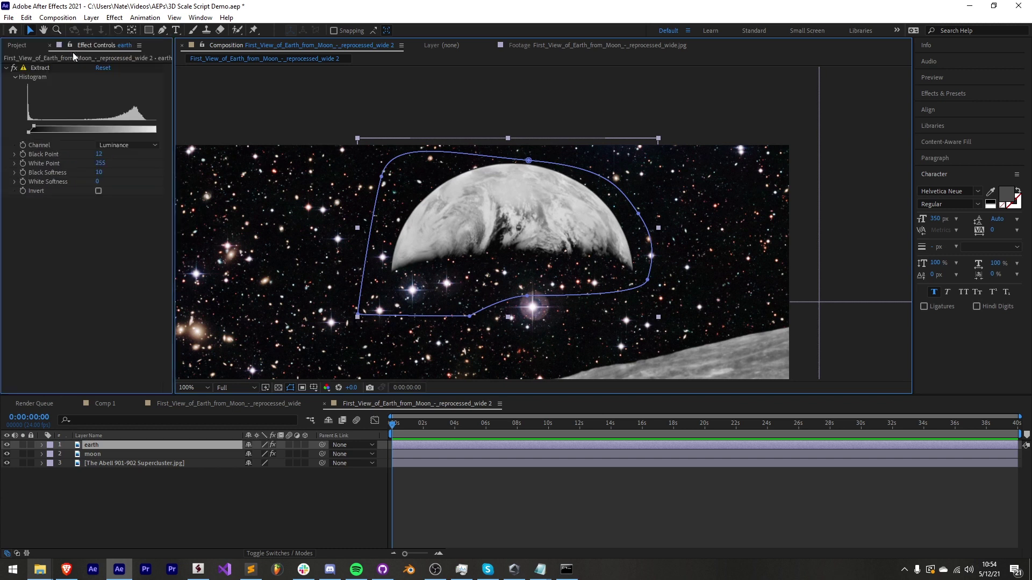
click(22, 69)
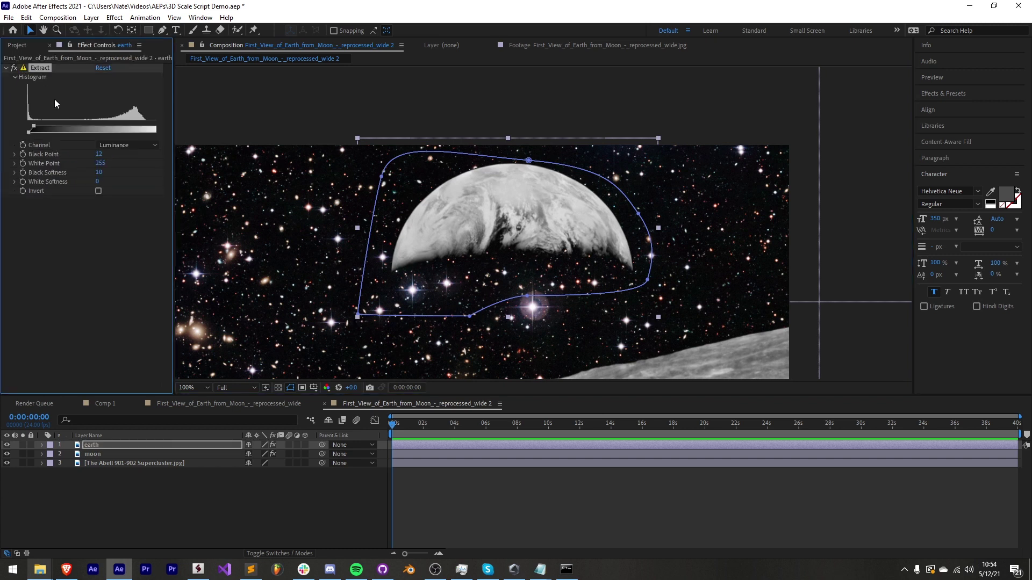
click(114, 444)
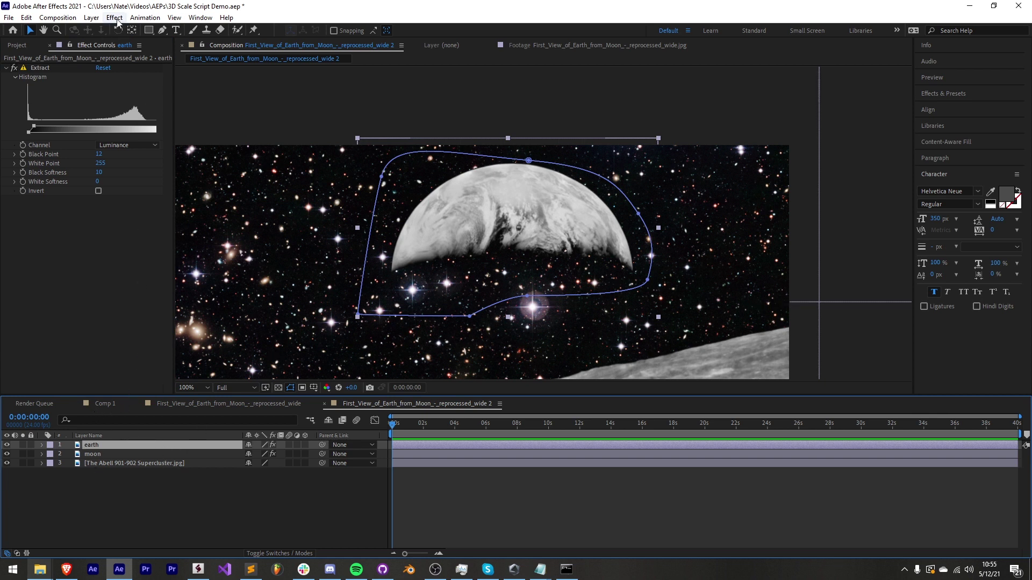
Step: Pre-compose the earth layer into earth Comp 3 via Layer > Pre-compose
click(91, 17)
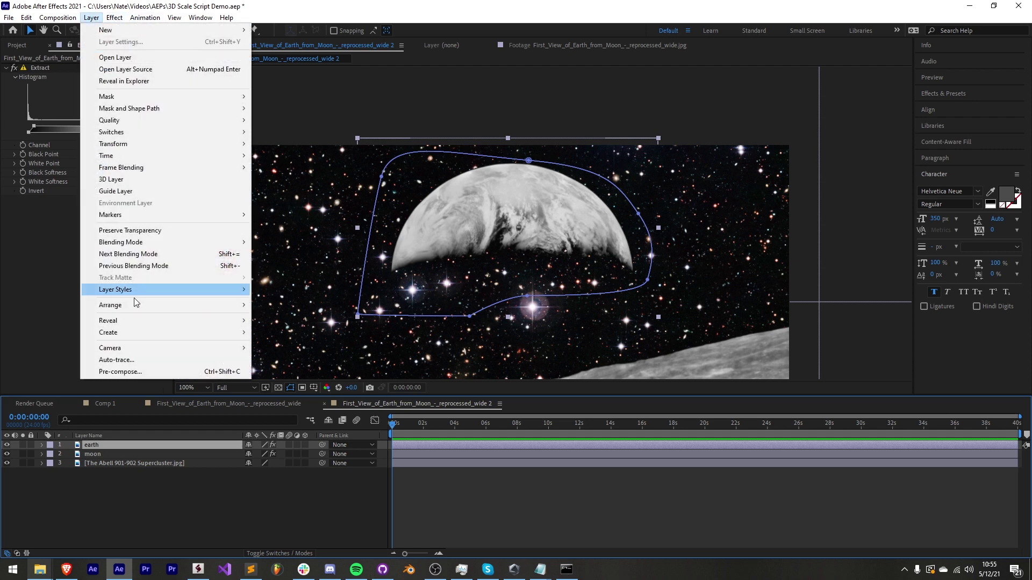
click(120, 372)
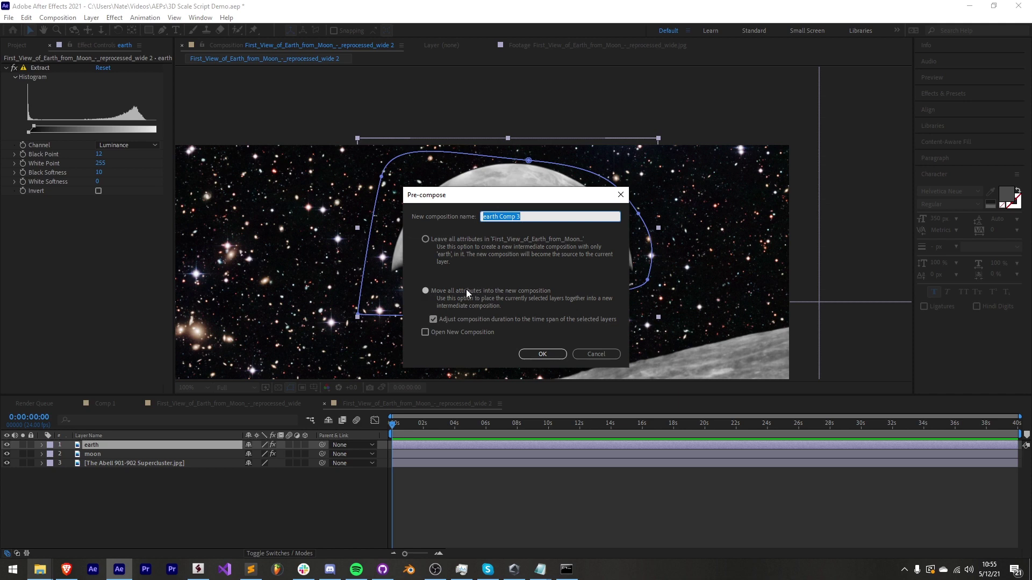
click(542, 354)
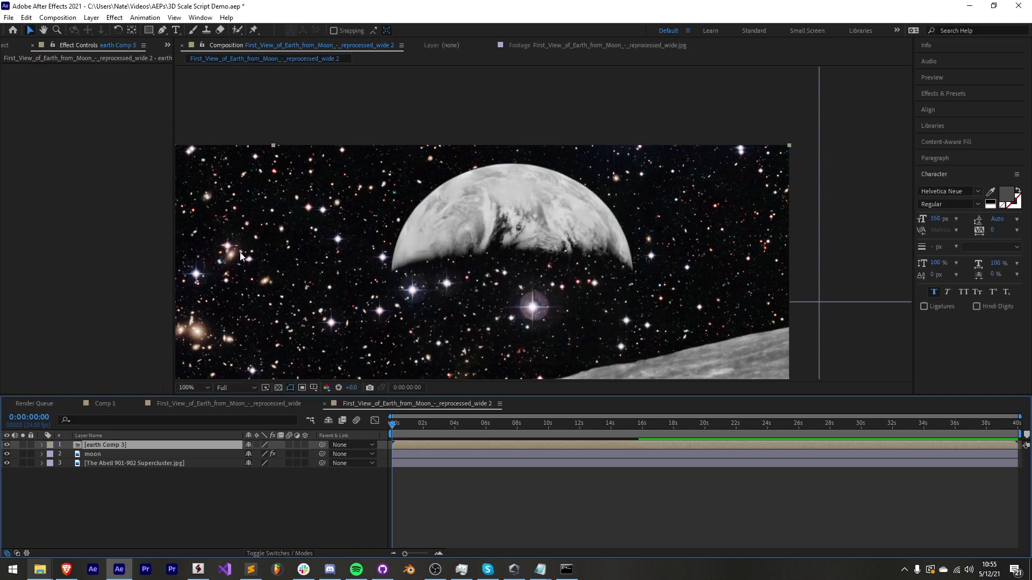
scroll(411, 182, down, 1)
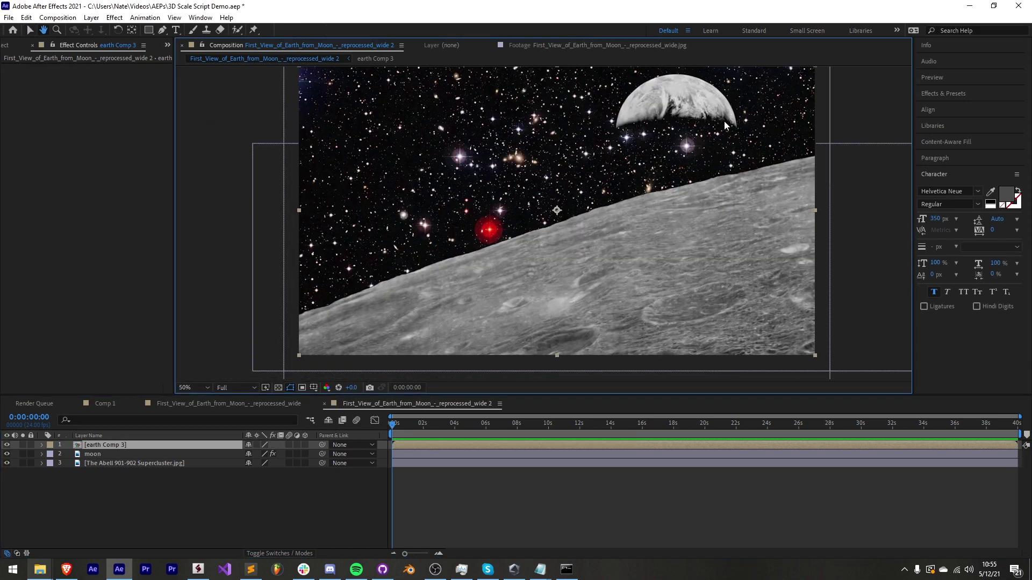
scroll(724, 121, down, 1)
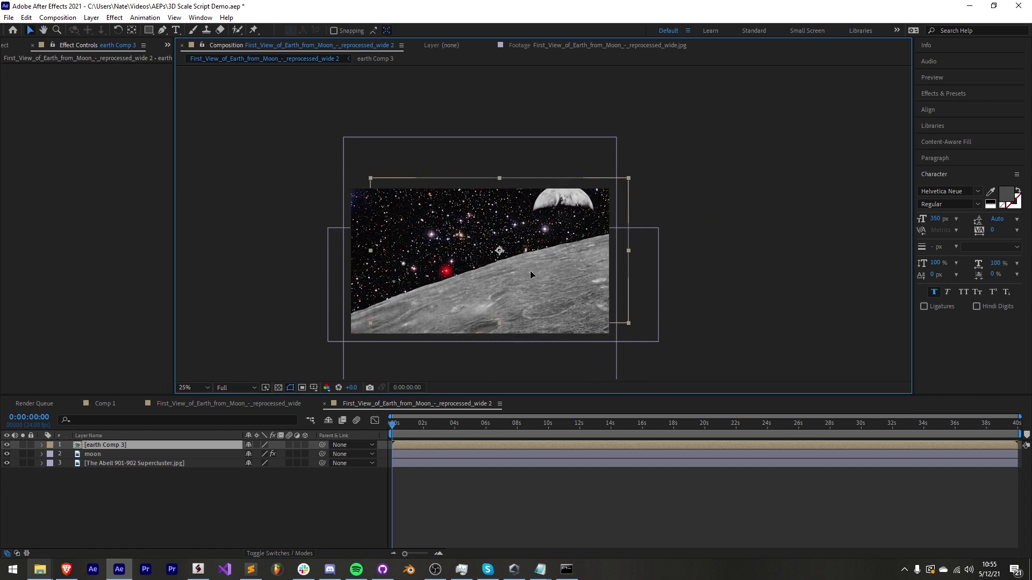
Step: Pre-compose the moon layer into moon Comp 3, moving all attributes
click(121, 454)
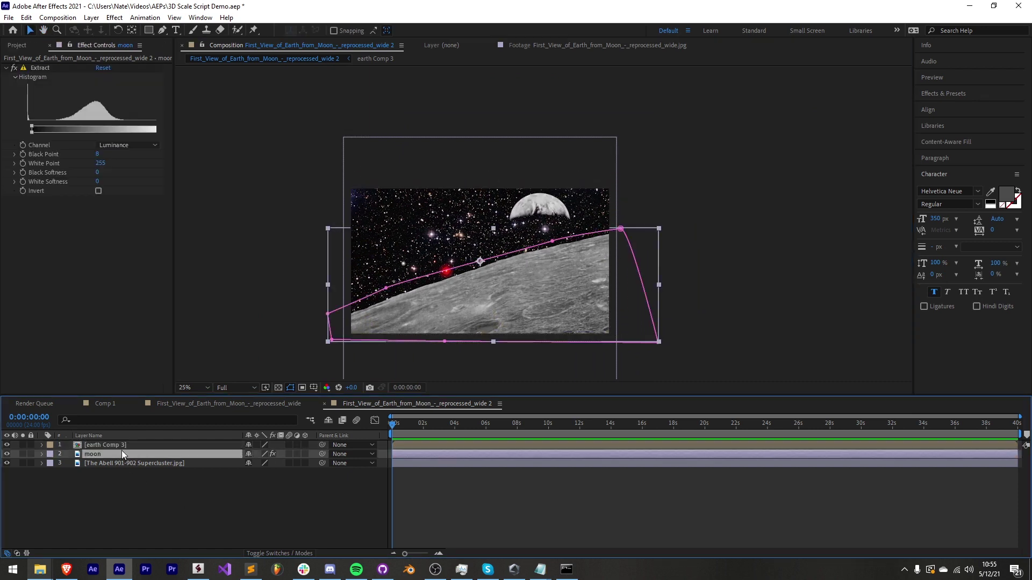
key(ctrl+shift+c)
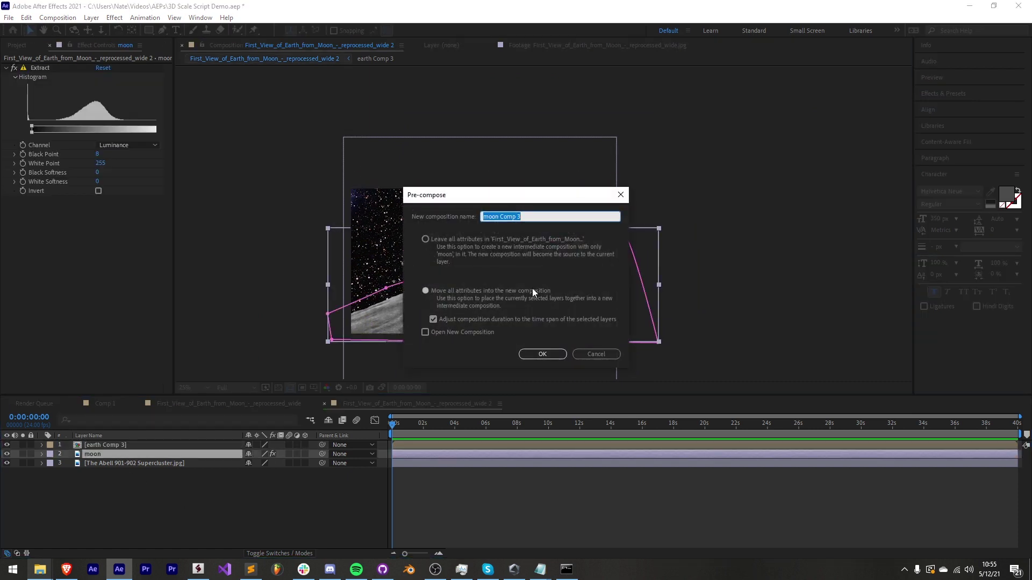
click(532, 290)
click(525, 354)
Step: Check each precomp with solo, then set viewer magnification to Fit up to 100%
scroll(454, 237, up, 1)
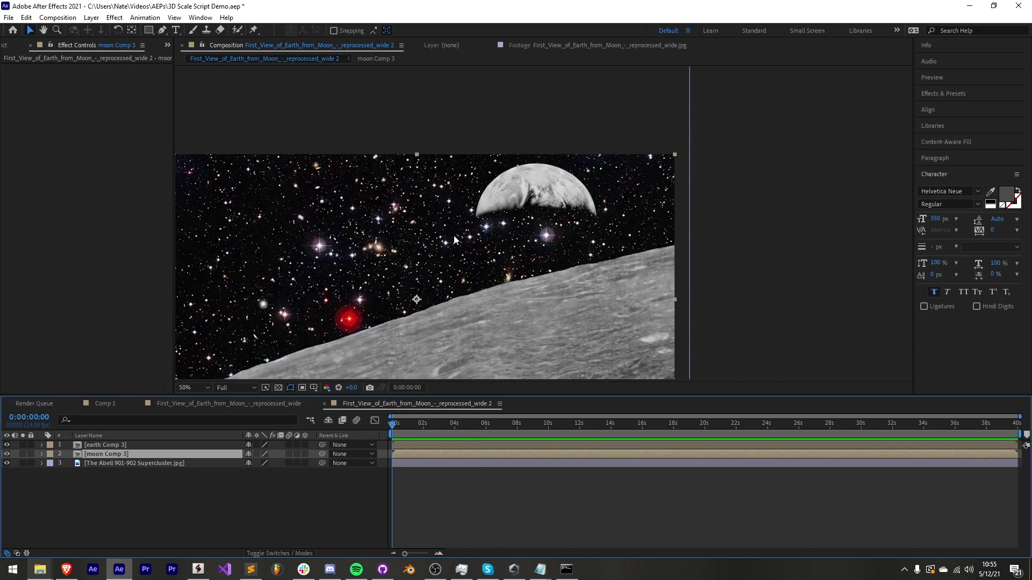
click(23, 454)
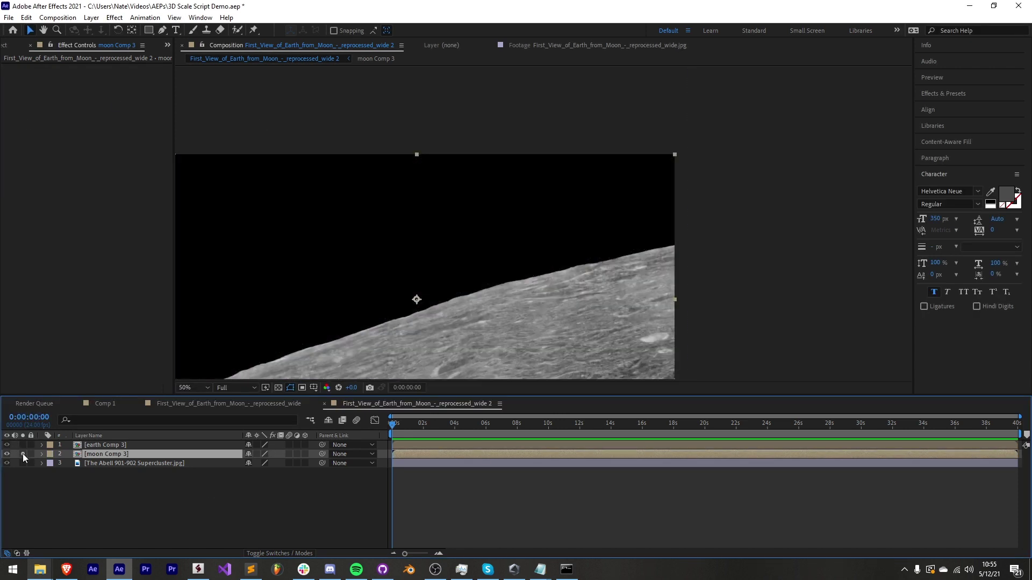
click(22, 454)
click(22, 445)
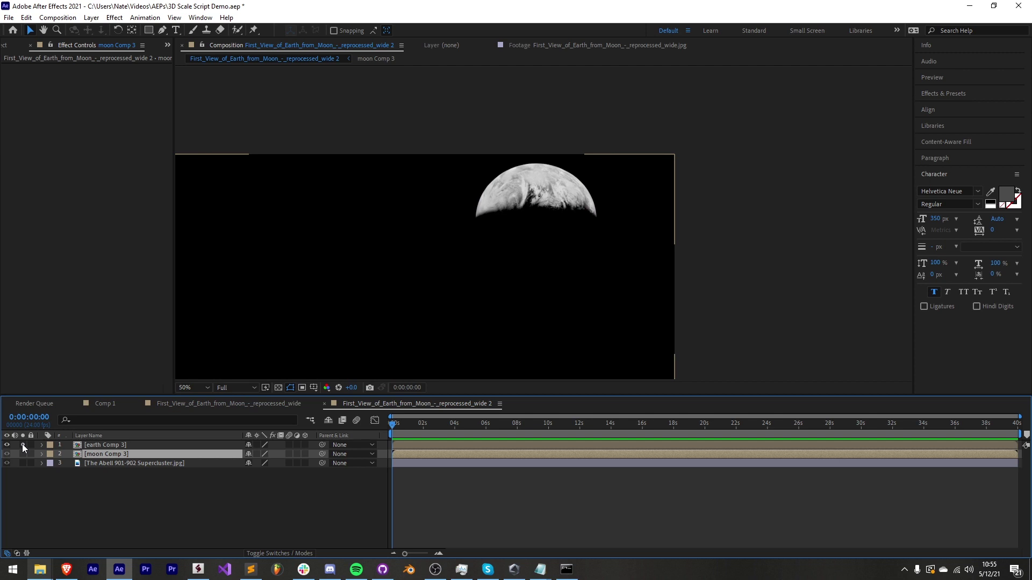
click(22, 446)
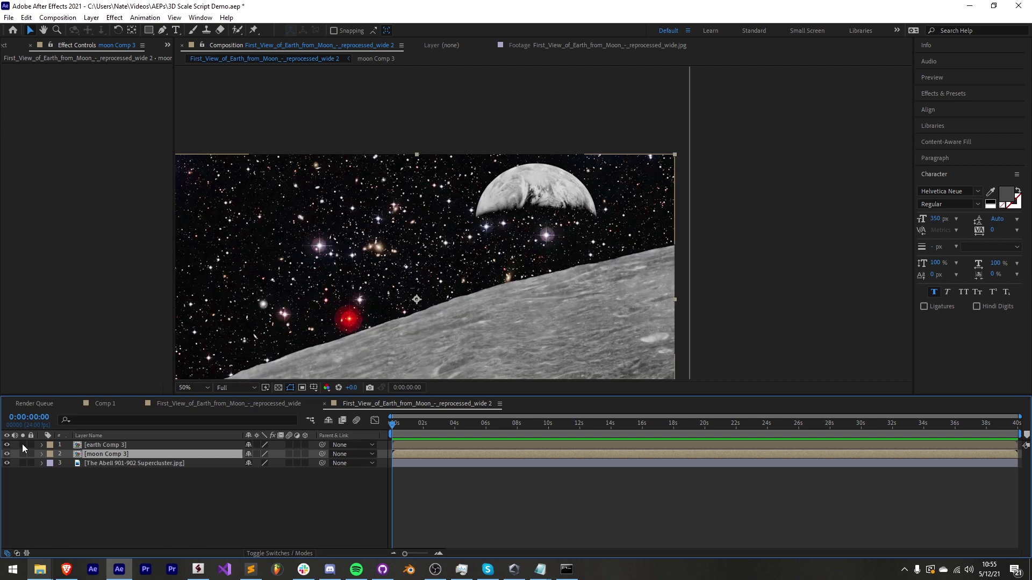
click(203, 387)
click(192, 209)
click(142, 464)
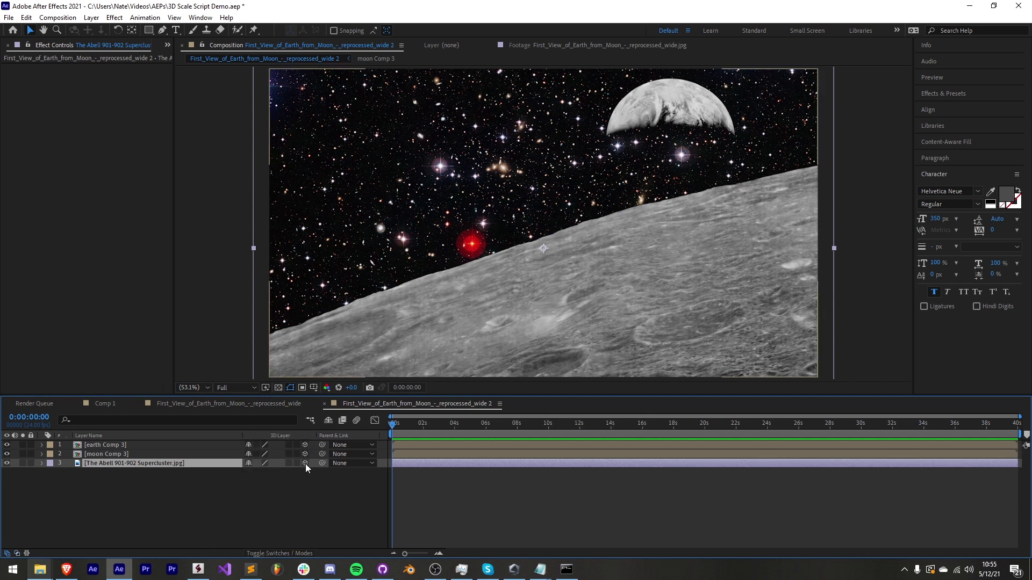
Step: Switch the earth, moon and star layers to 3D and reveal their Position values
click(304, 463)
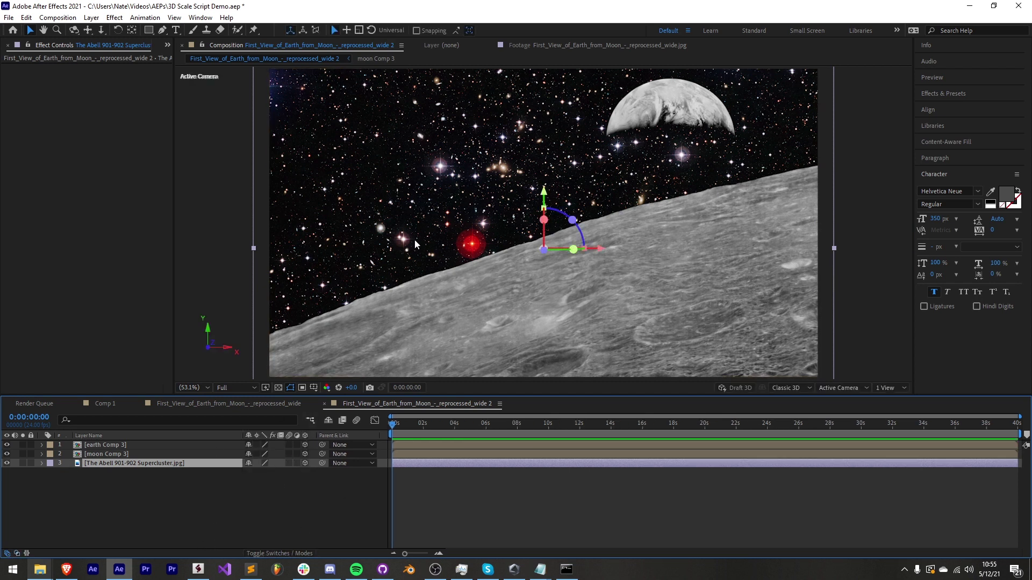
click(305, 463)
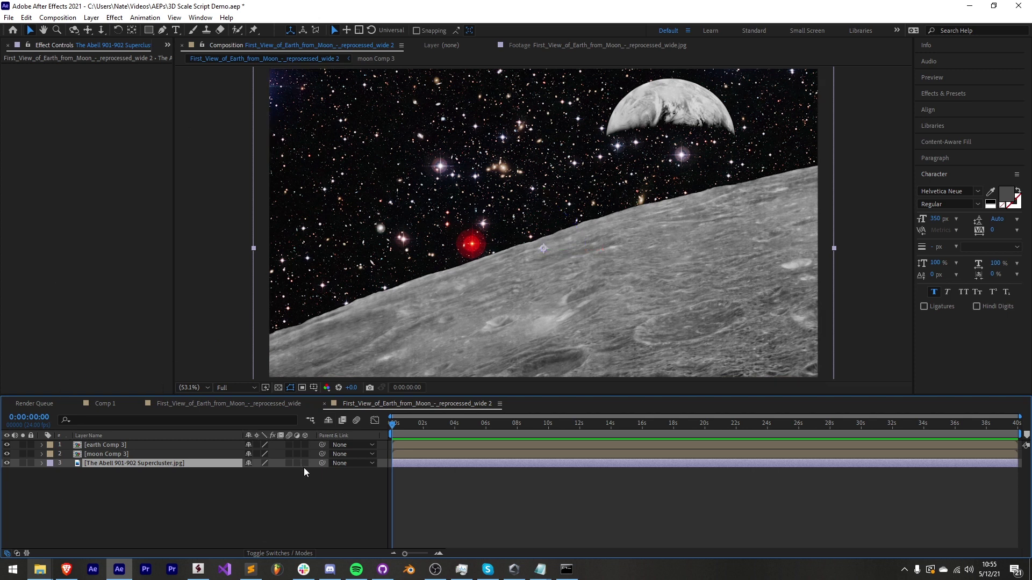
drag(306, 454, 305, 463)
shift+click(156, 447)
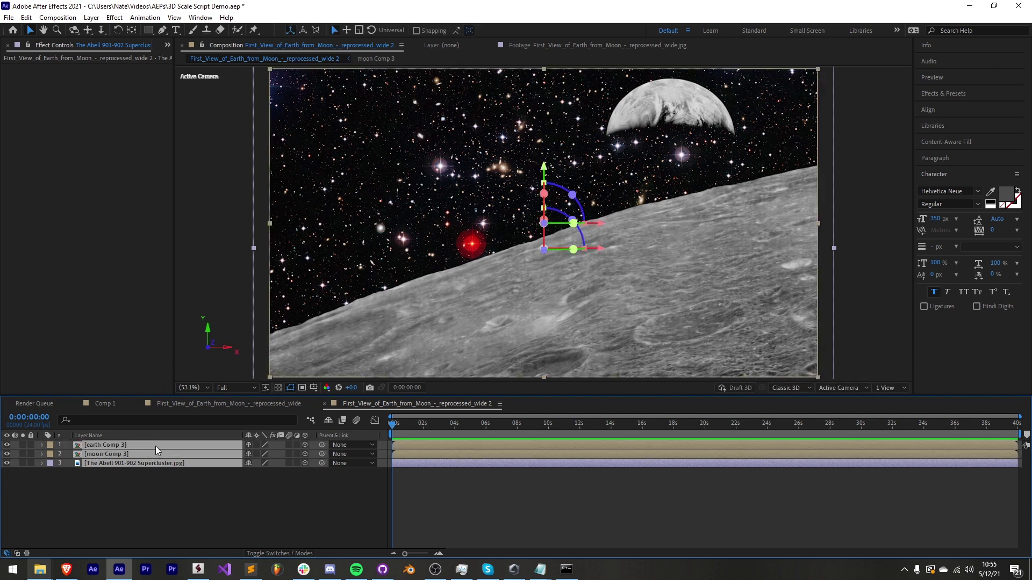
key(p)
click(215, 516)
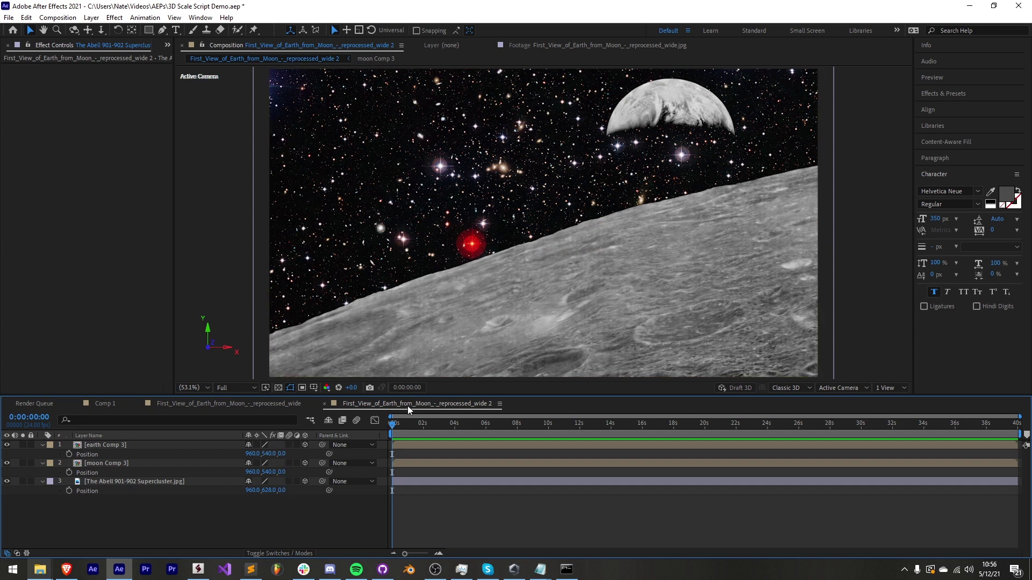
Step: Add a new camera, Camera 1, using the 20mm lens preset
click(91, 17)
mouse_move(102, 30)
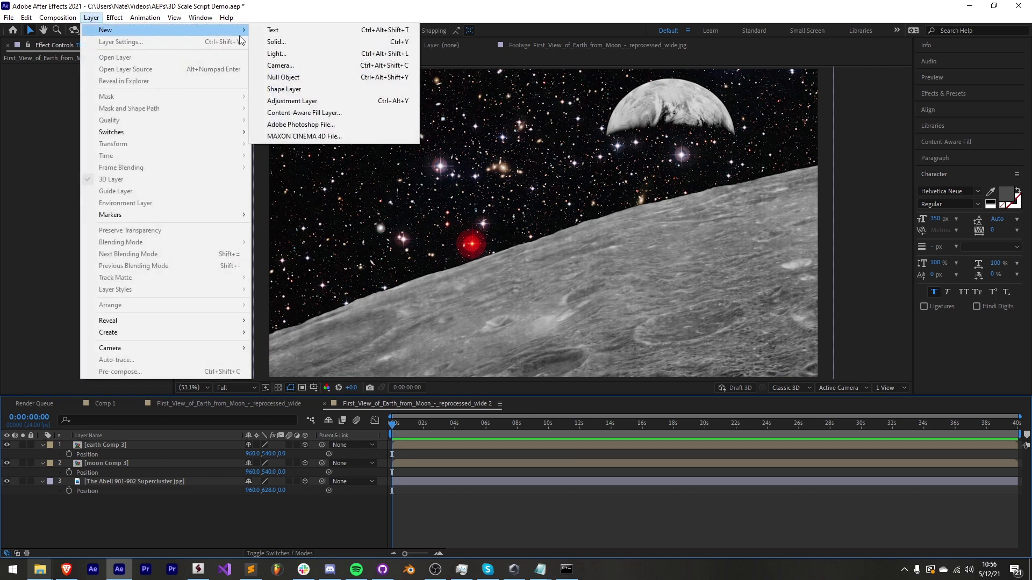
click(336, 66)
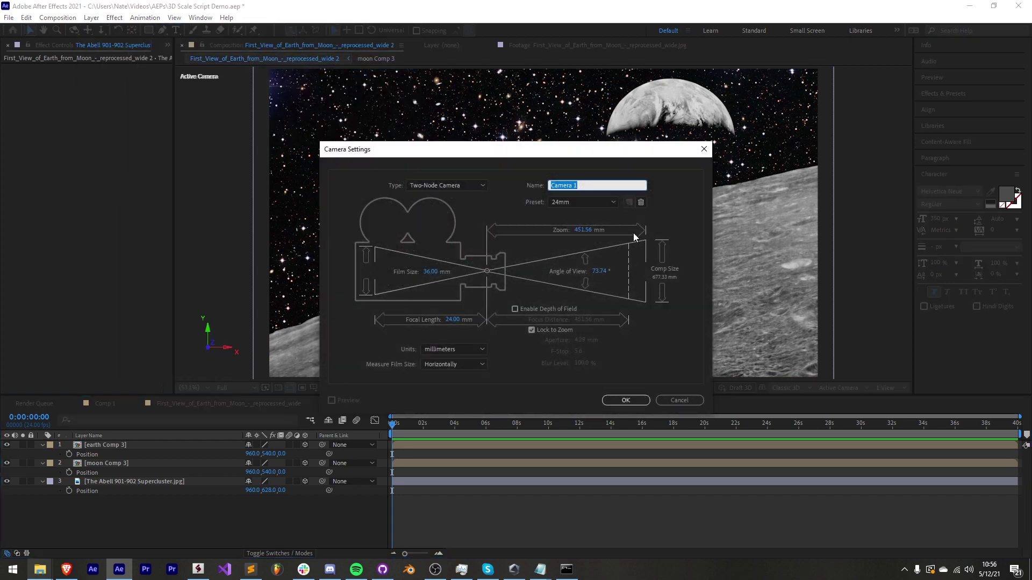
click(582, 203)
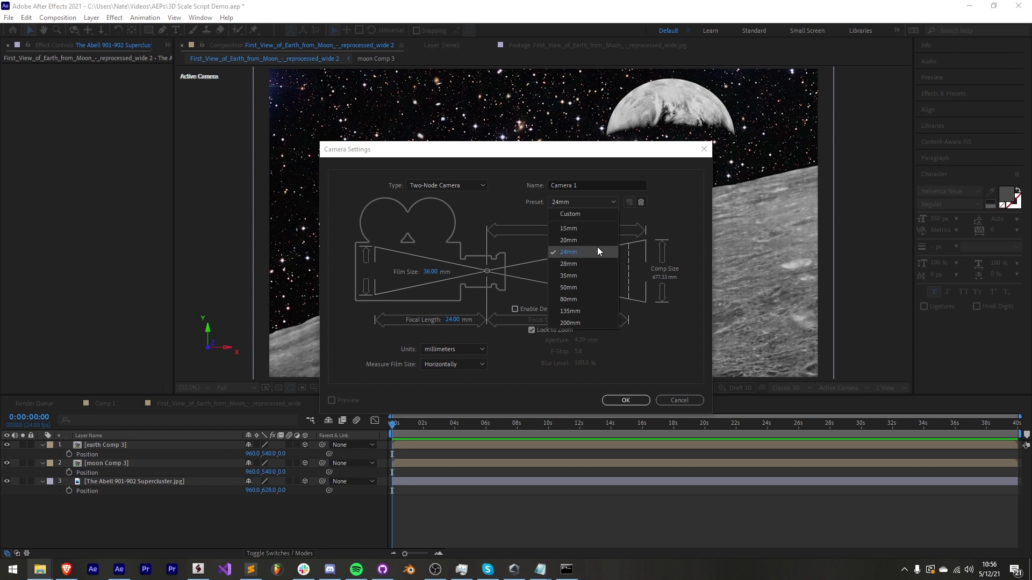
click(573, 239)
click(625, 400)
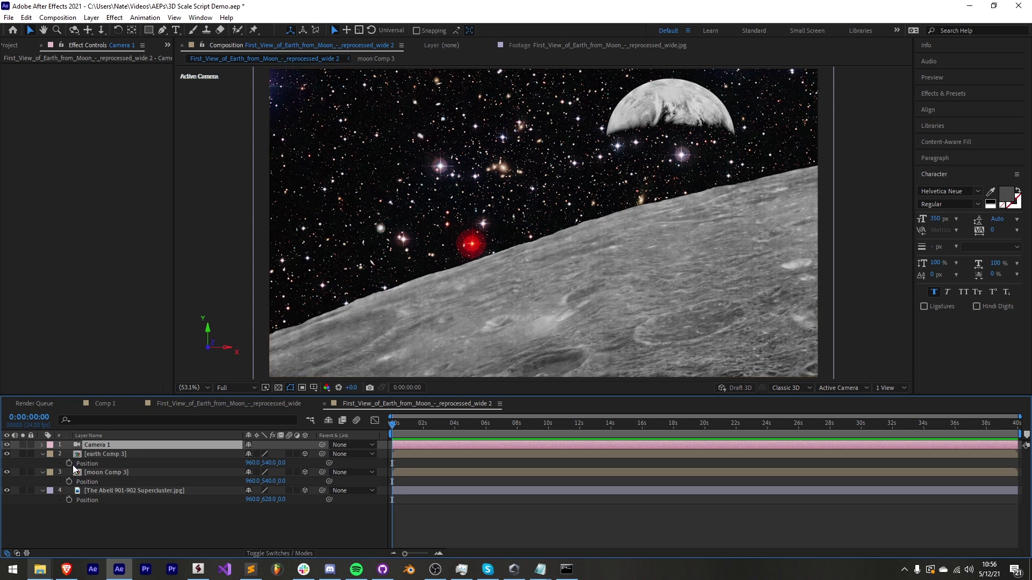
Step: Check the Z position of the earth, moon and star layers, leaving each at 0
click(104, 454)
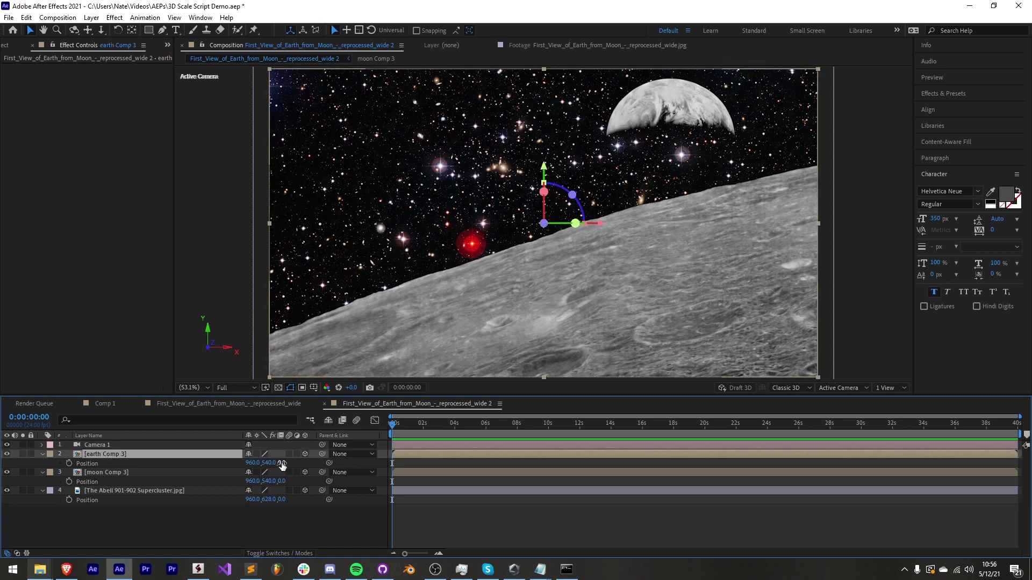
click(282, 463)
click(282, 481)
click(282, 499)
click(286, 519)
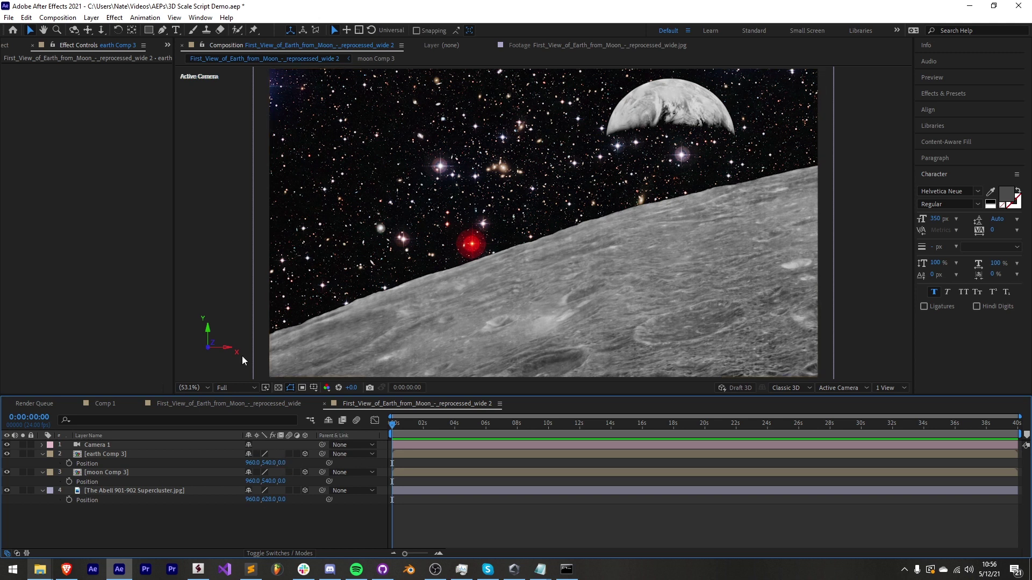
click(113, 455)
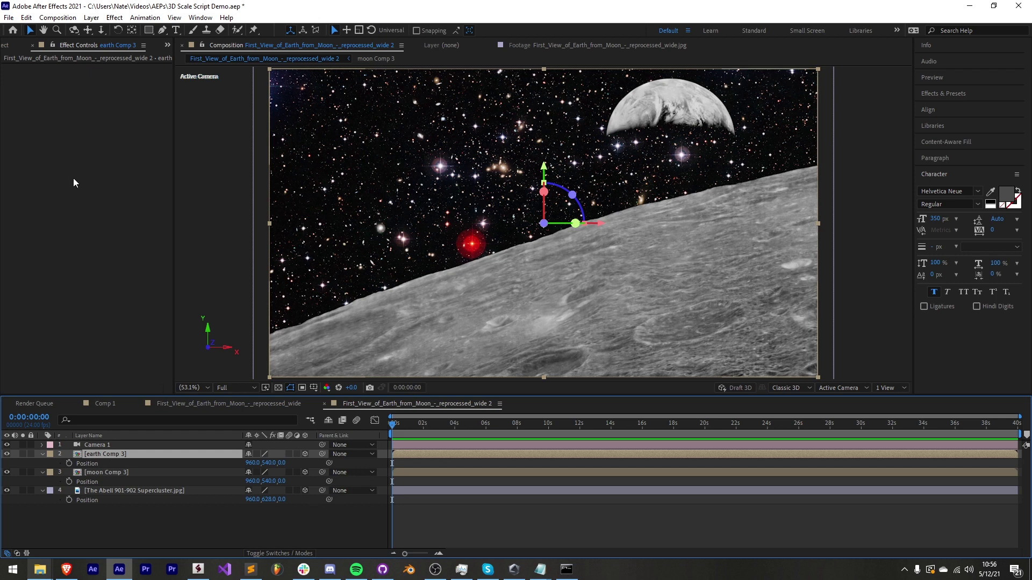
Step: Run the 3D Scale Lock script file and move its panel to the viewer's lower left
click(8, 17)
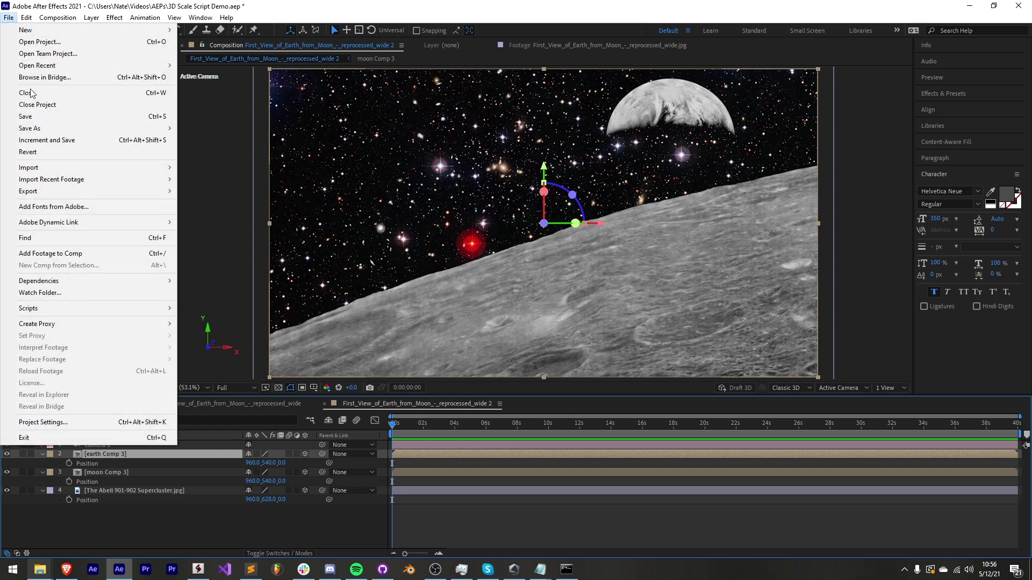
mouse_move(79, 310)
click(192, 308)
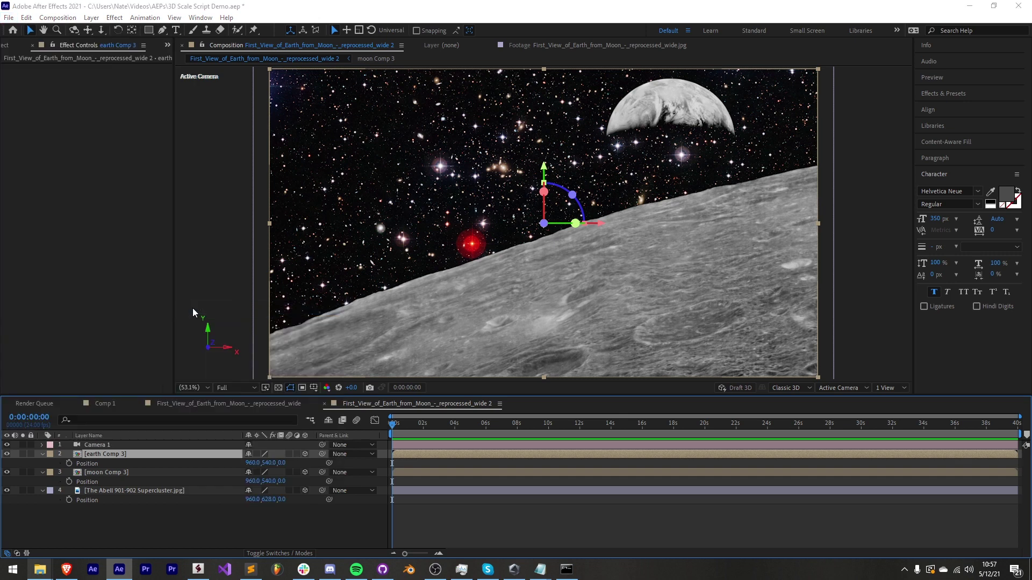
double_click(127, 99)
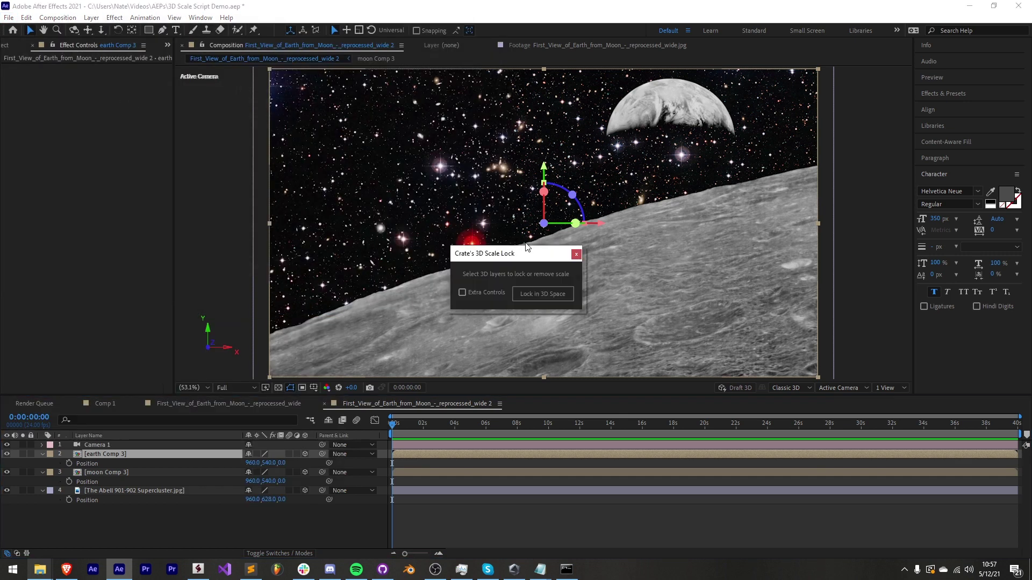
drag(528, 248, 198, 309)
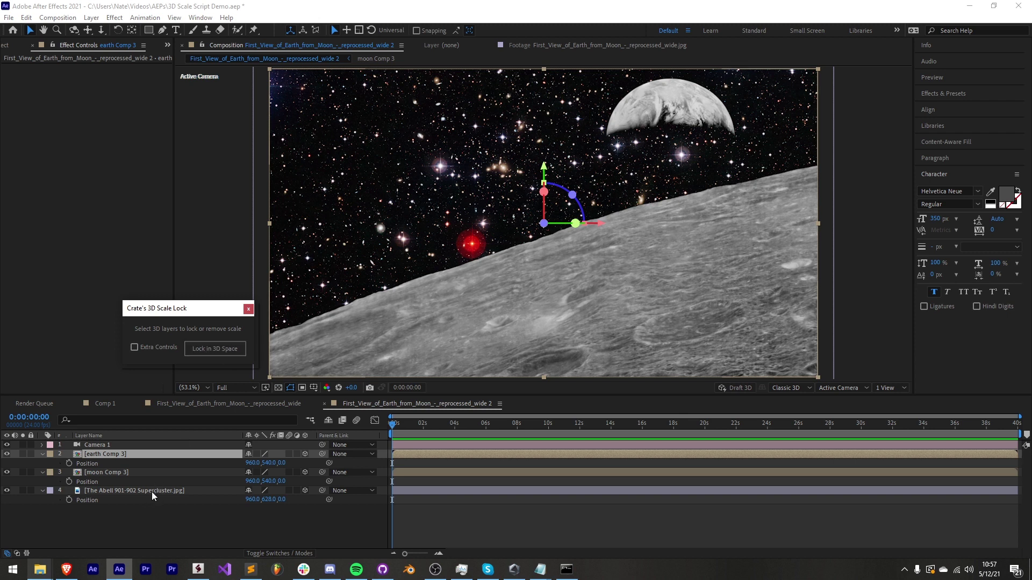
Step: Lock layers 2–4 in 3D space with the script and reveal their Scale properties
shift+click(106, 490)
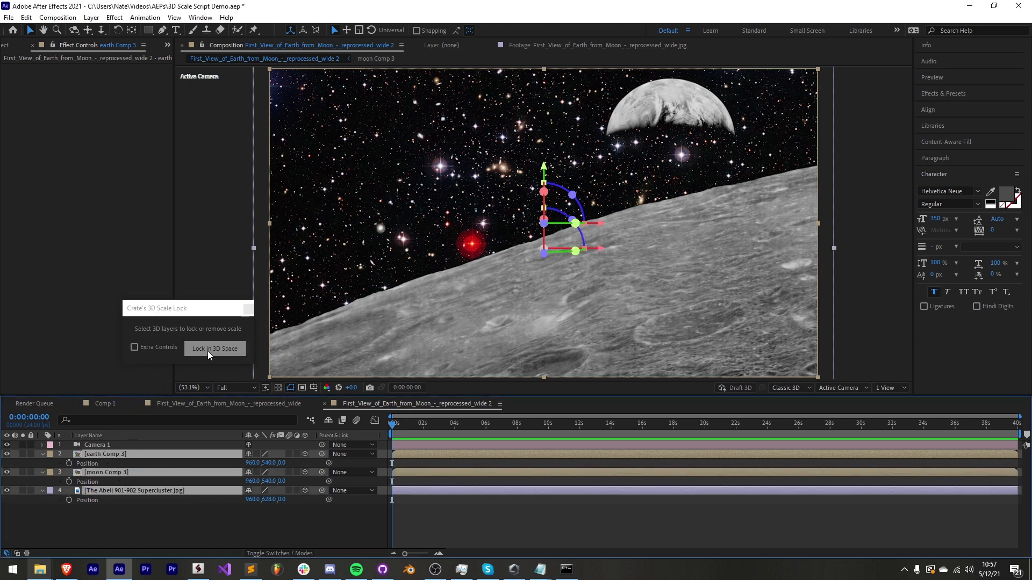
click(230, 350)
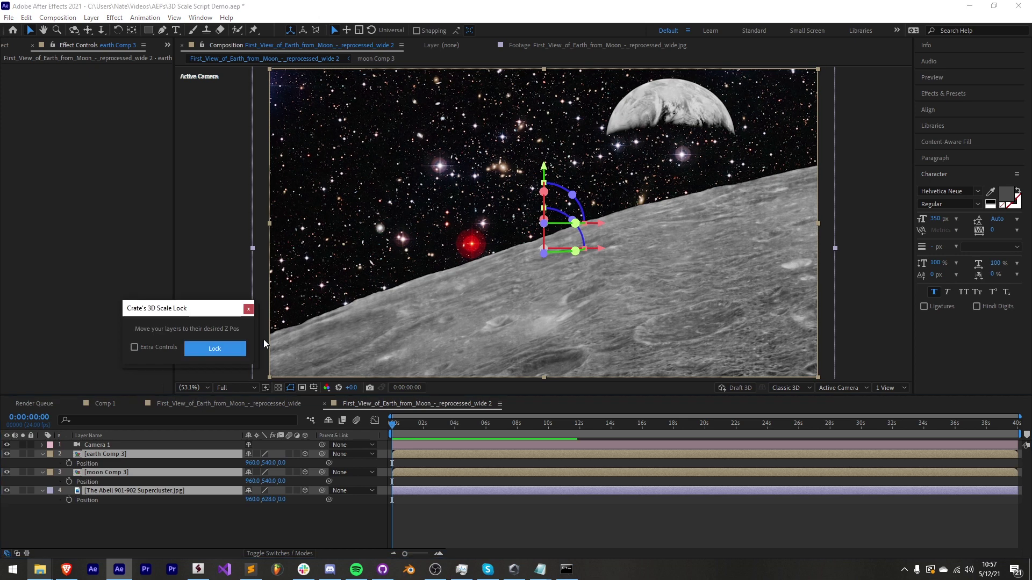
click(138, 455)
shift+click(125, 491)
key(shift+s)
click(49, 469)
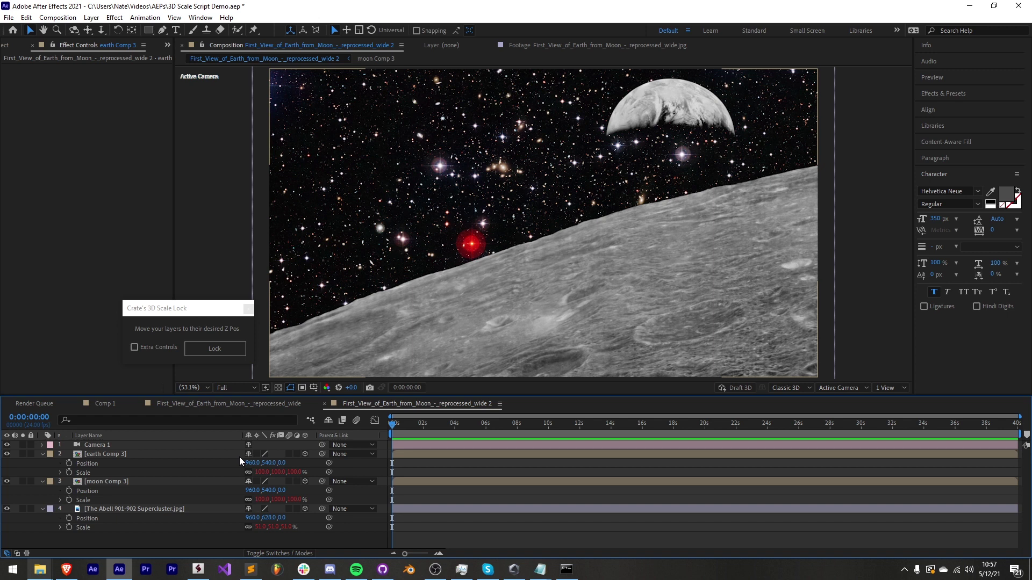
Step: Select the Abell star background layer and briefly solo it to view it alone
click(176, 507)
scroll(472, 221, down, 1)
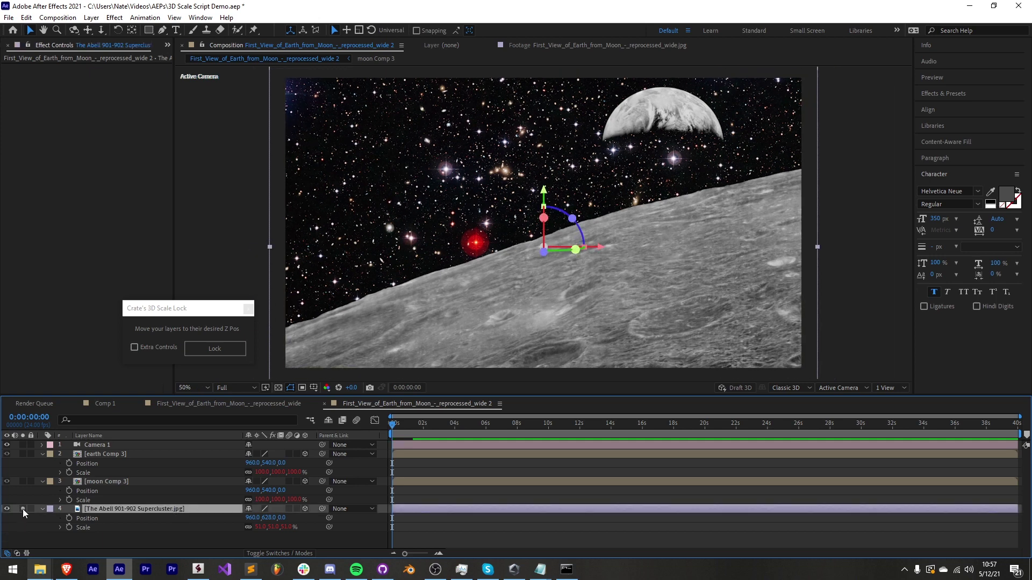
click(22, 508)
click(22, 508)
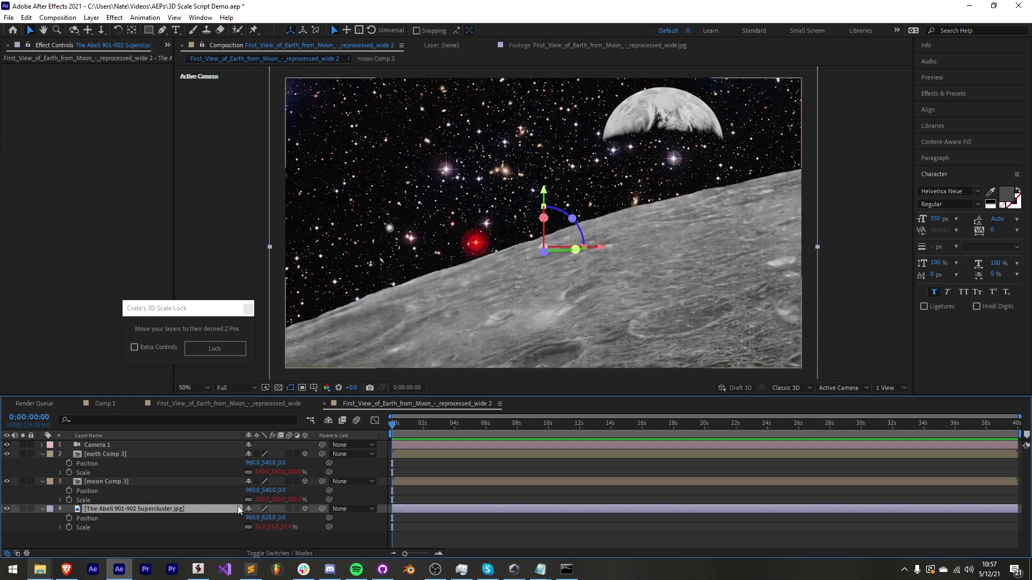
Step: Set the star layer's Position Z to 50000 so its scale compensates to 2432.1%
click(281, 518)
text(50000)
key(Return)
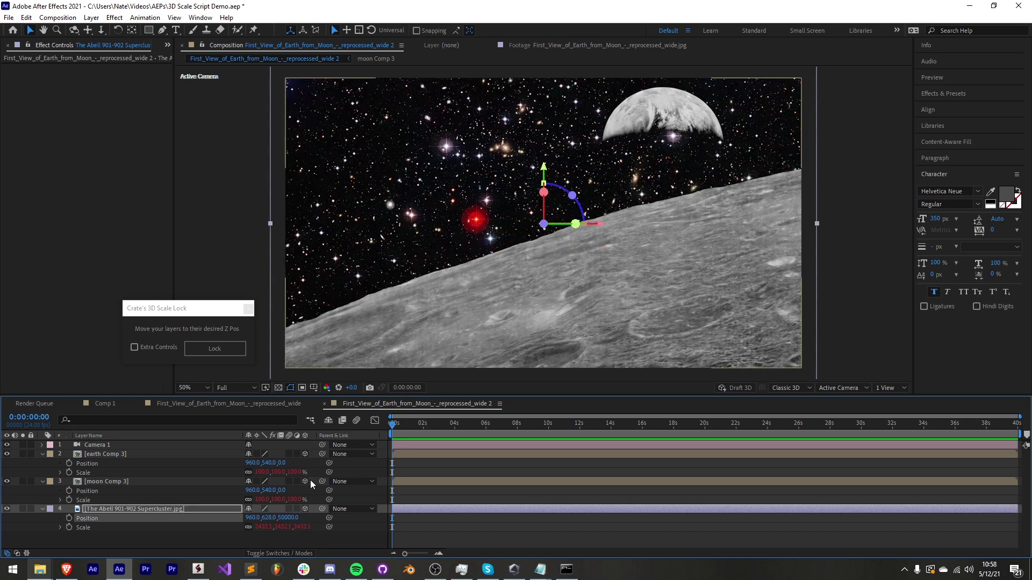
key(space)
drag(575, 189, 550, 225)
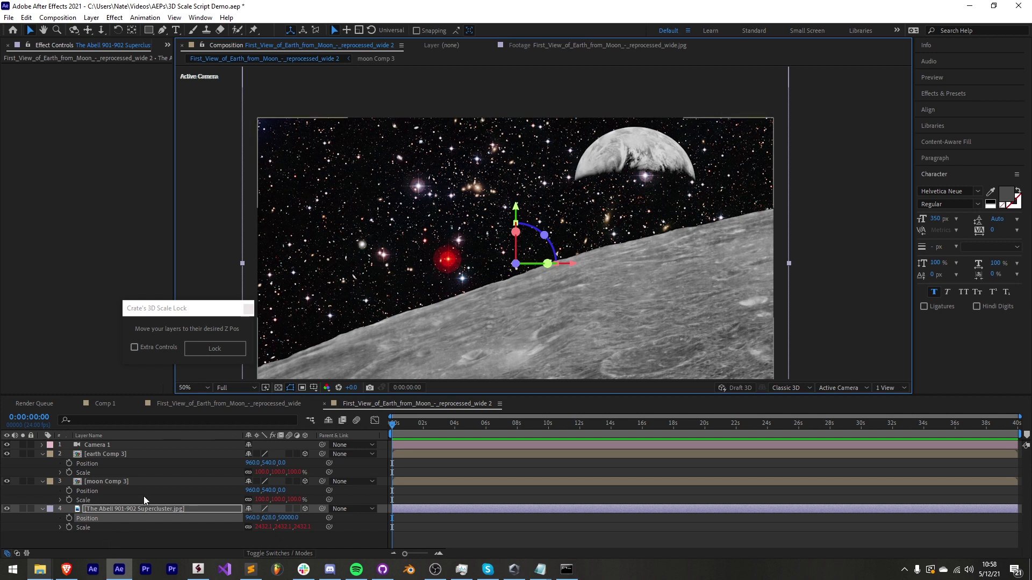
Step: Set earth Comp 3's Position Z to 15000, scaling it to 1506.2%
click(96, 454)
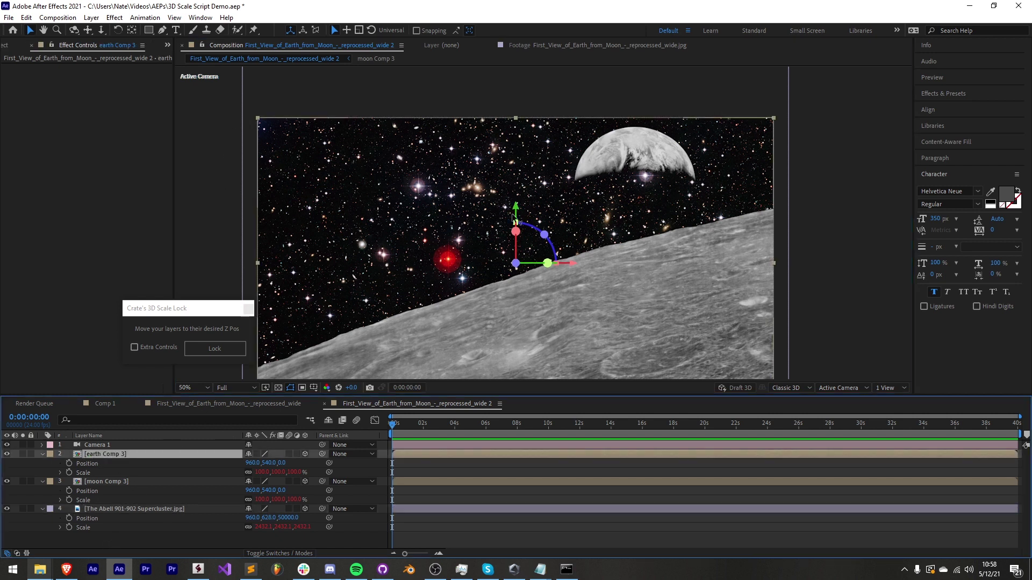
click(280, 463)
text(15000)
key(Return)
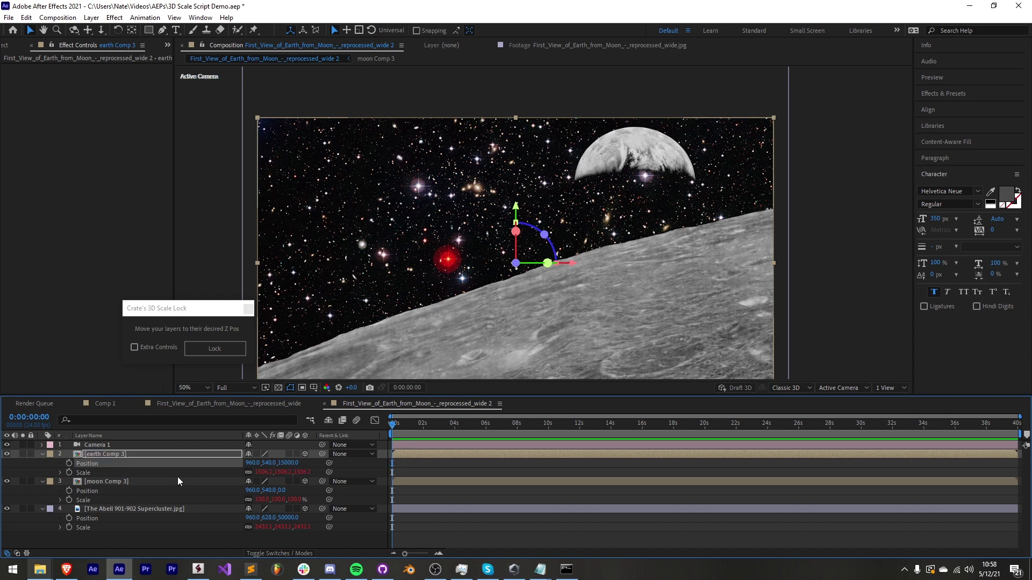
Step: Set moon Comp 3's Position Z to 5000, scaling it to 568.7%
click(146, 482)
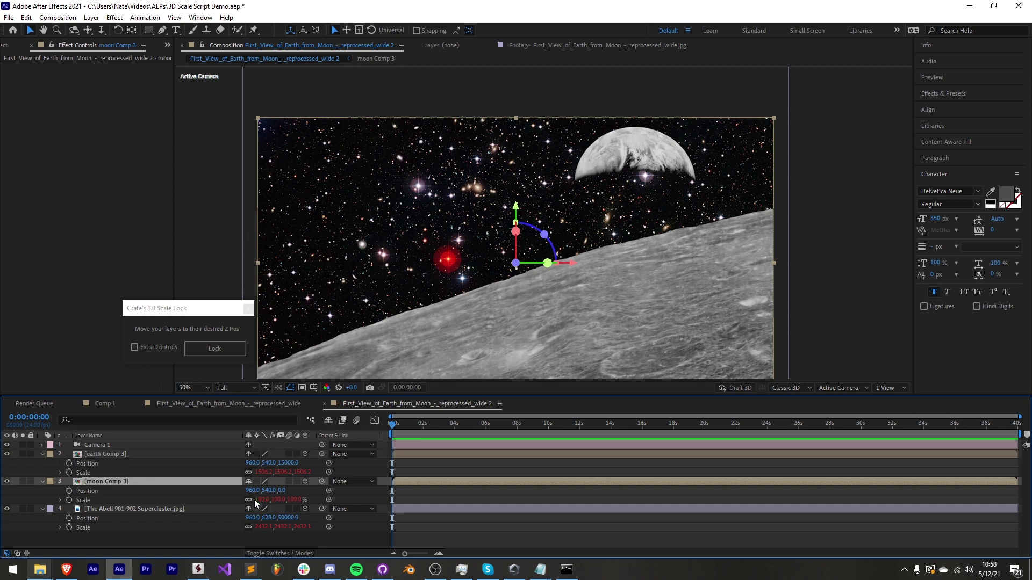
click(282, 491)
text(5000)
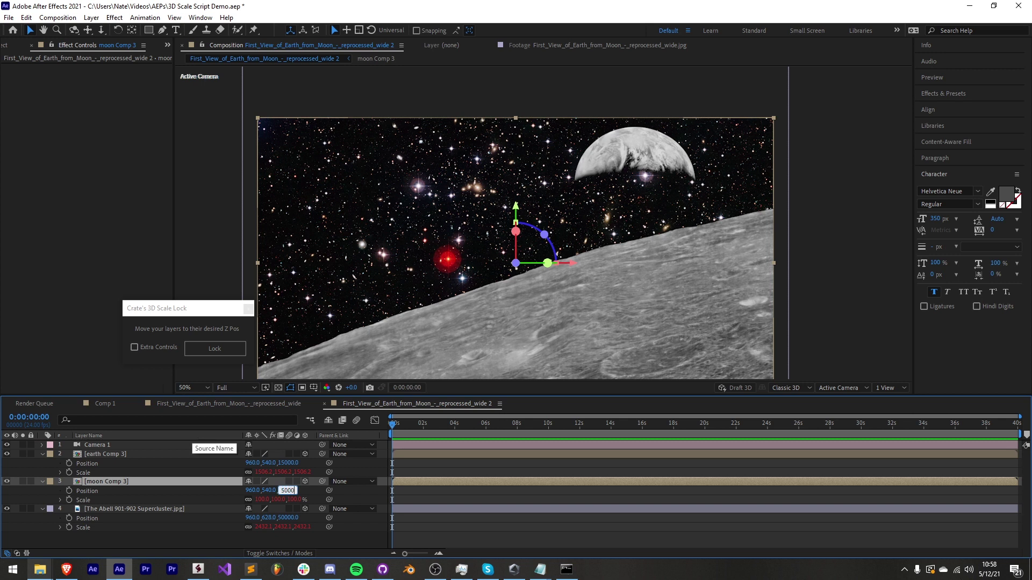
key(Return)
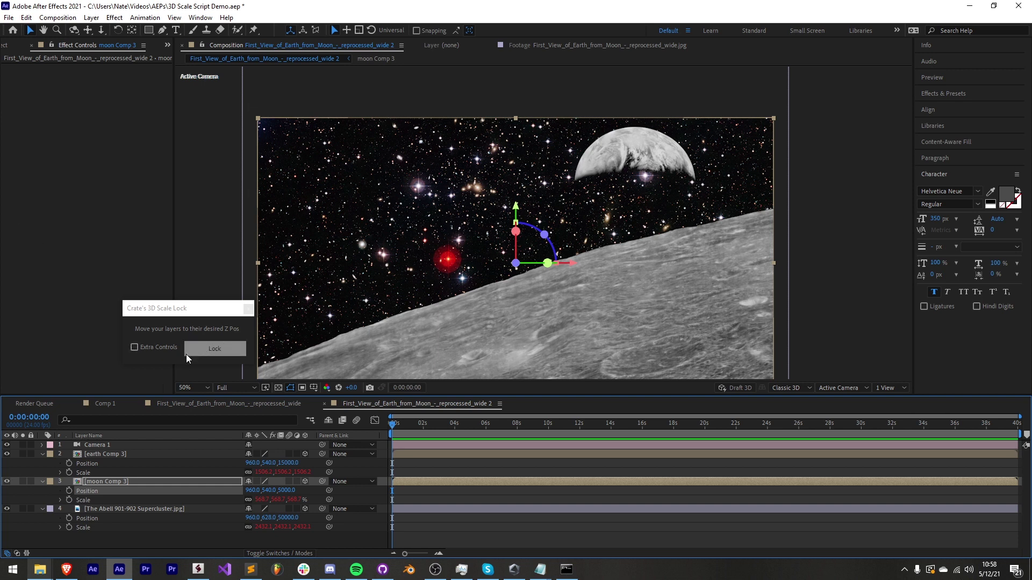
Step: Lock the Earth, Moon and star scales at 1506.2%, 568.8% and 2432.1%, then check each Z value
click(119, 454)
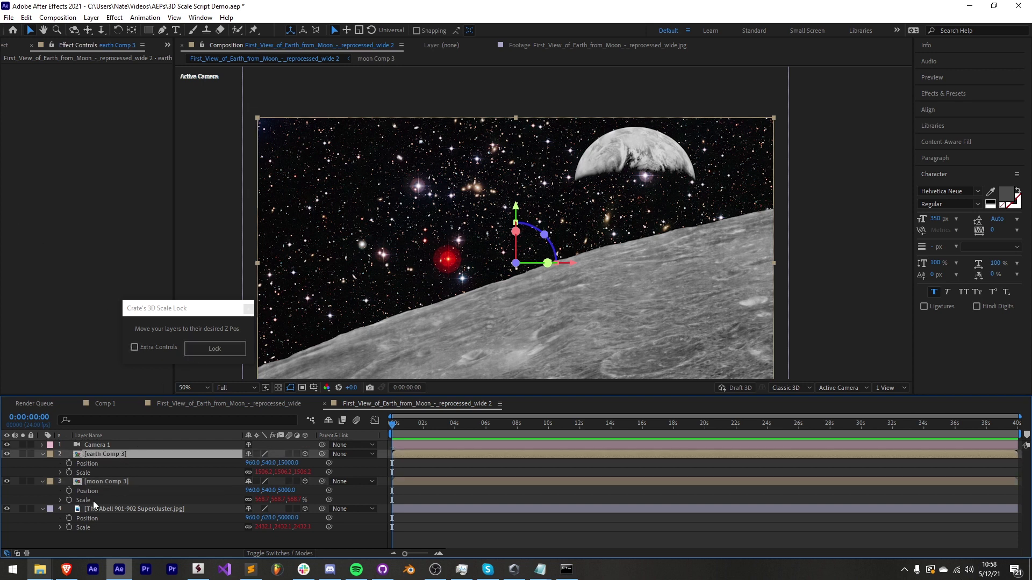
shift+click(153, 509)
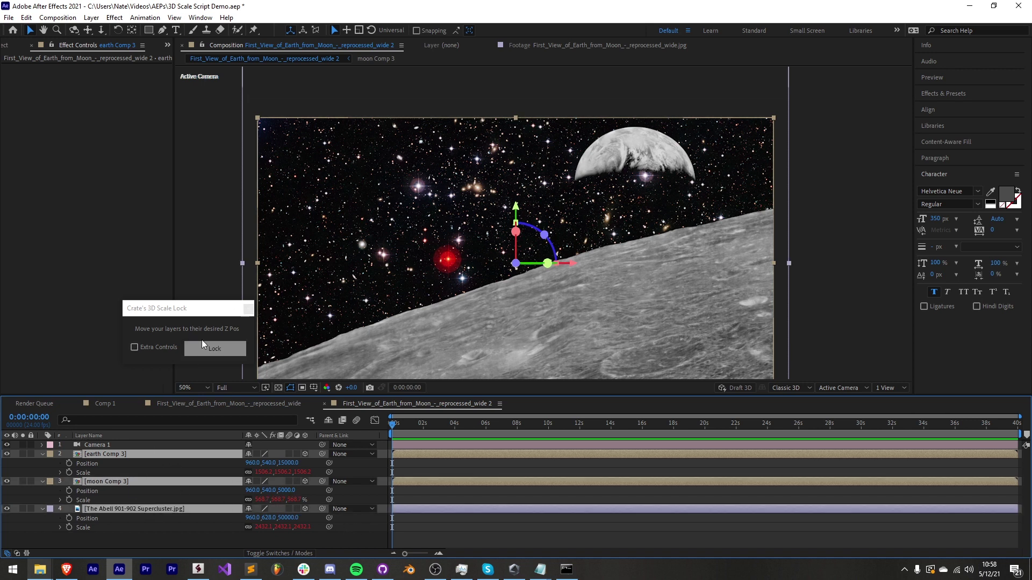
click(215, 348)
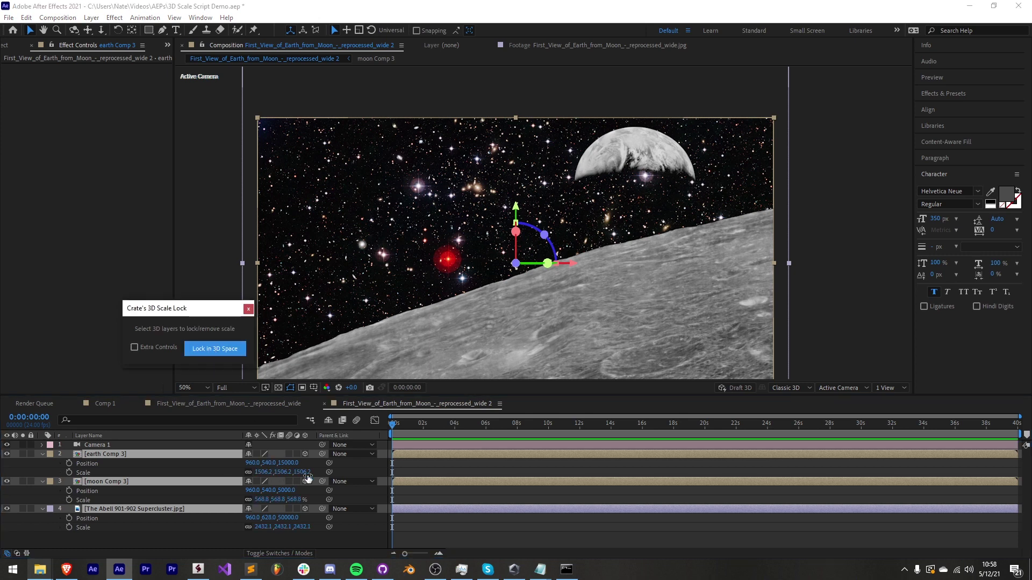
click(186, 463)
click(287, 463)
click(289, 490)
click(289, 517)
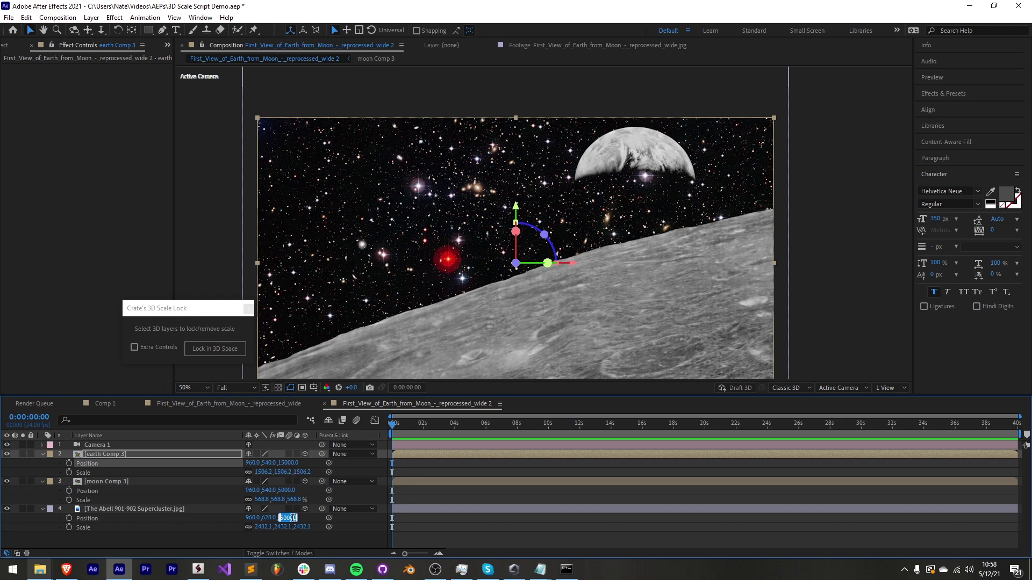
Step: Select Camera 1, try a slight orbit, then undo back to the straight-on view
click(218, 488)
click(195, 446)
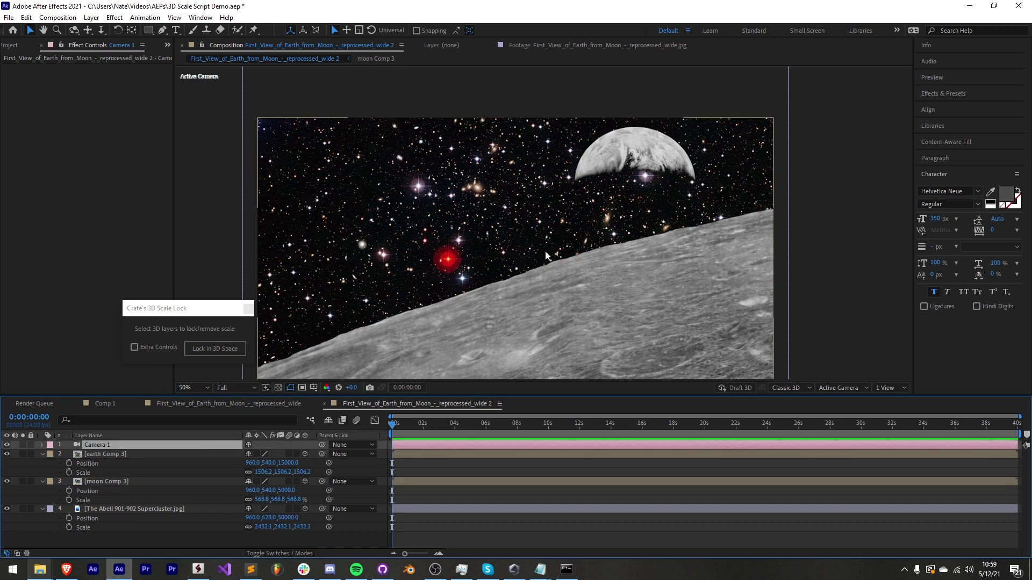
key(c)
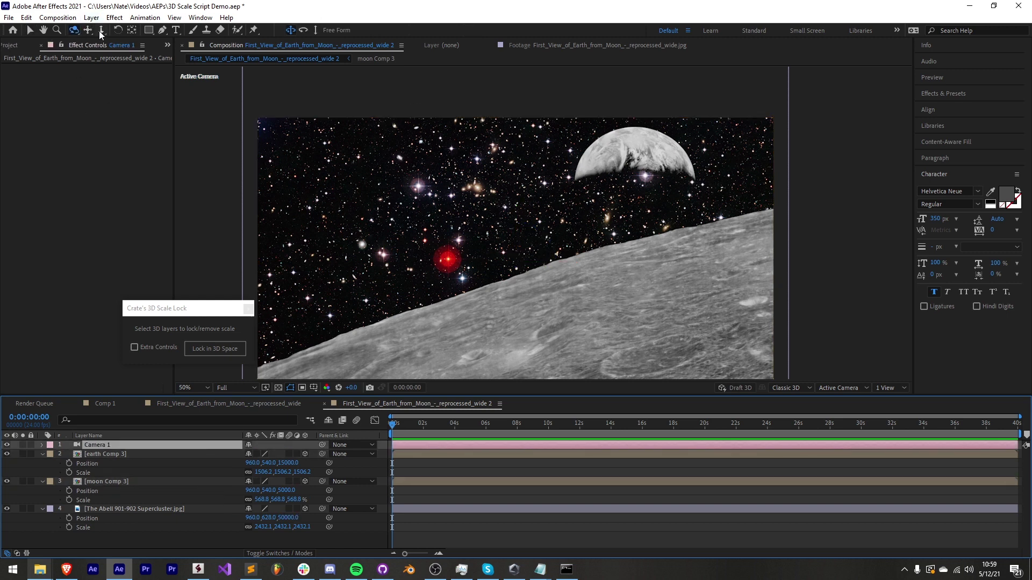
drag(623, 193, 649, 169)
key(ctrl+z)
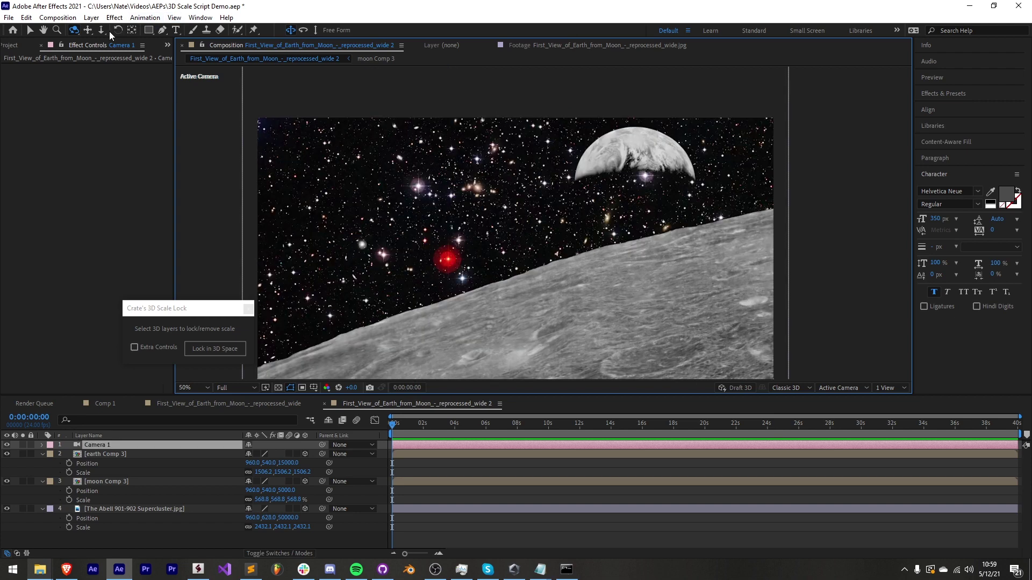
Step: Dolly Camera 1 back so Earth, Moon and stars shift with parallax
click(101, 30)
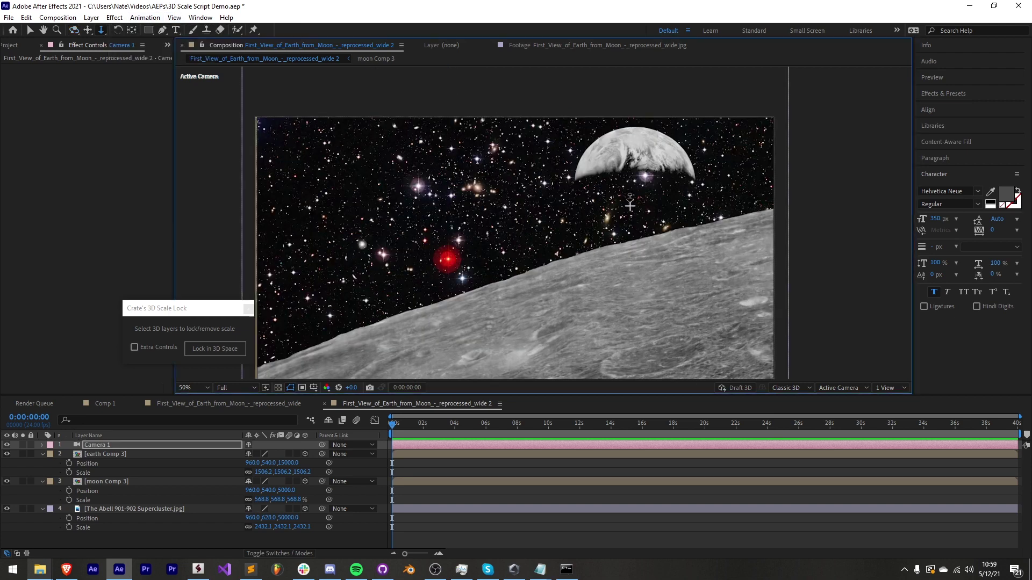
drag(629, 181, 629, 68)
drag(621, 307, 569, 252)
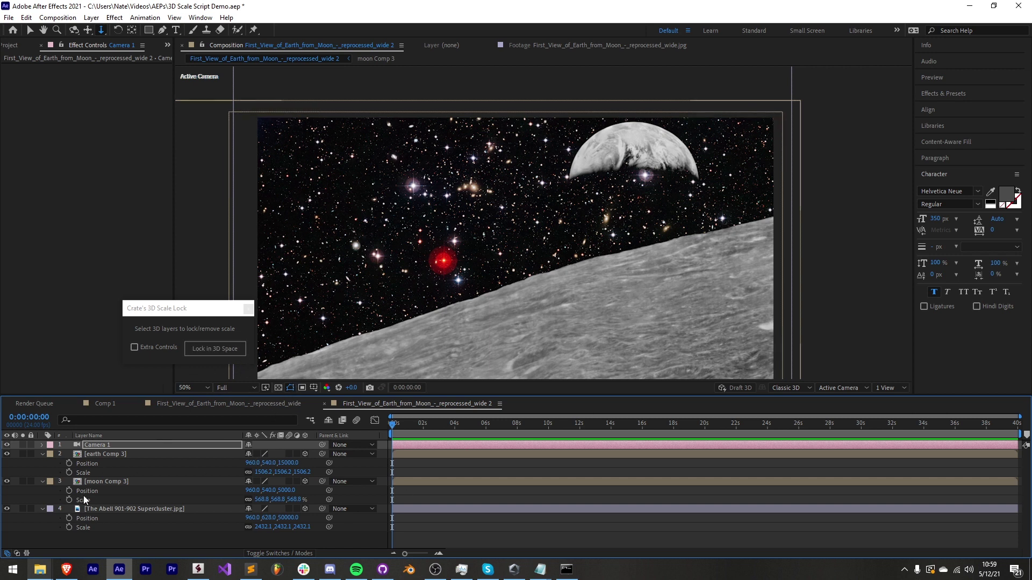
Step: Unlock the scales of the earth, moon and star layers and turn off their 3D
click(102, 454)
shift+click(103, 509)
click(214, 349)
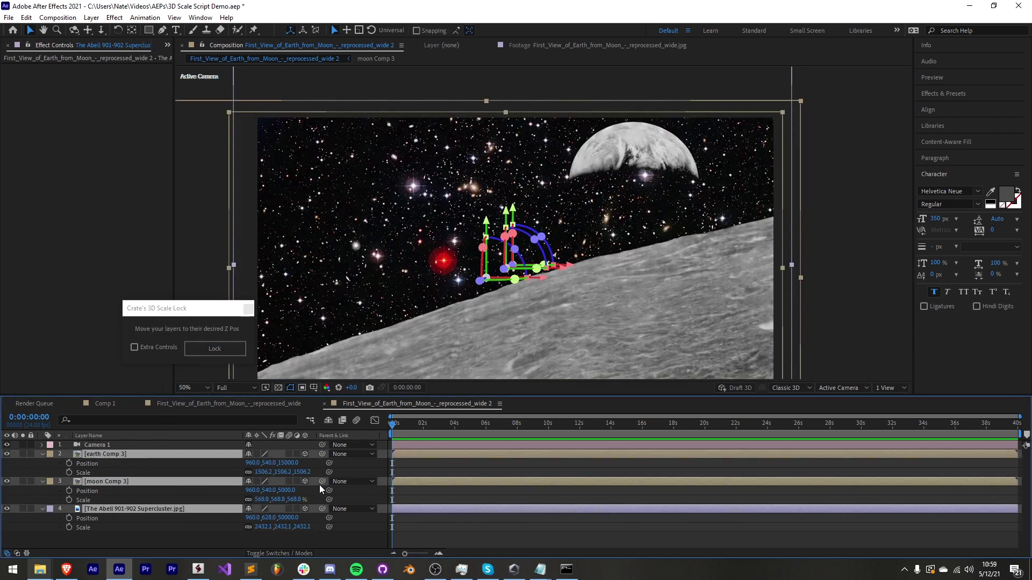
click(289, 535)
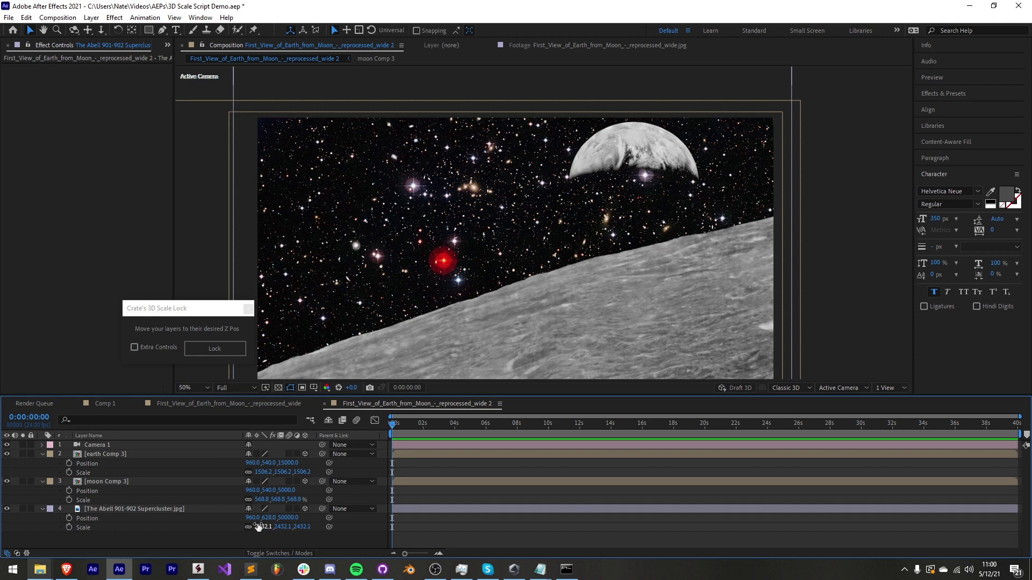
click(122, 454)
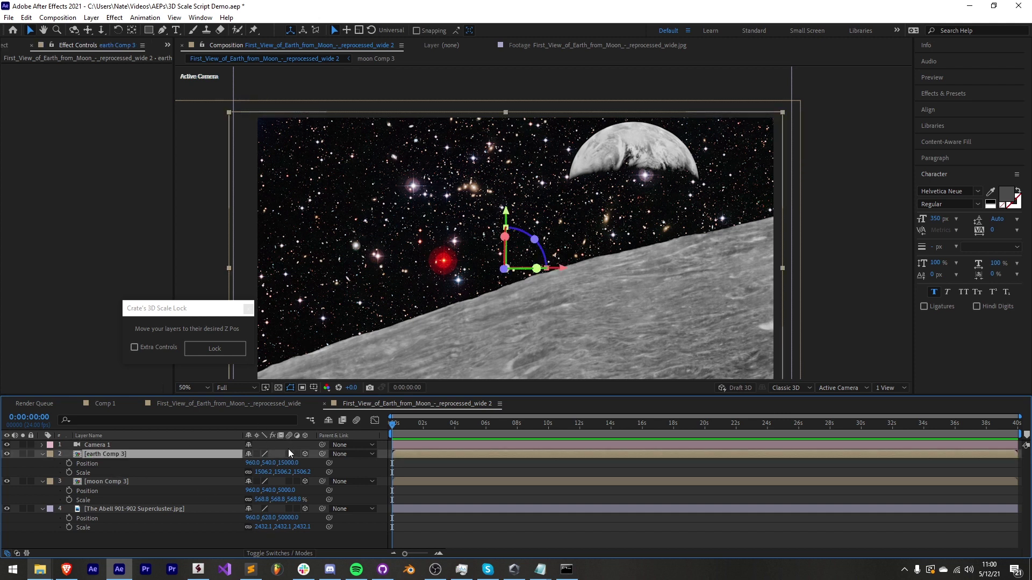
shift+click(103, 510)
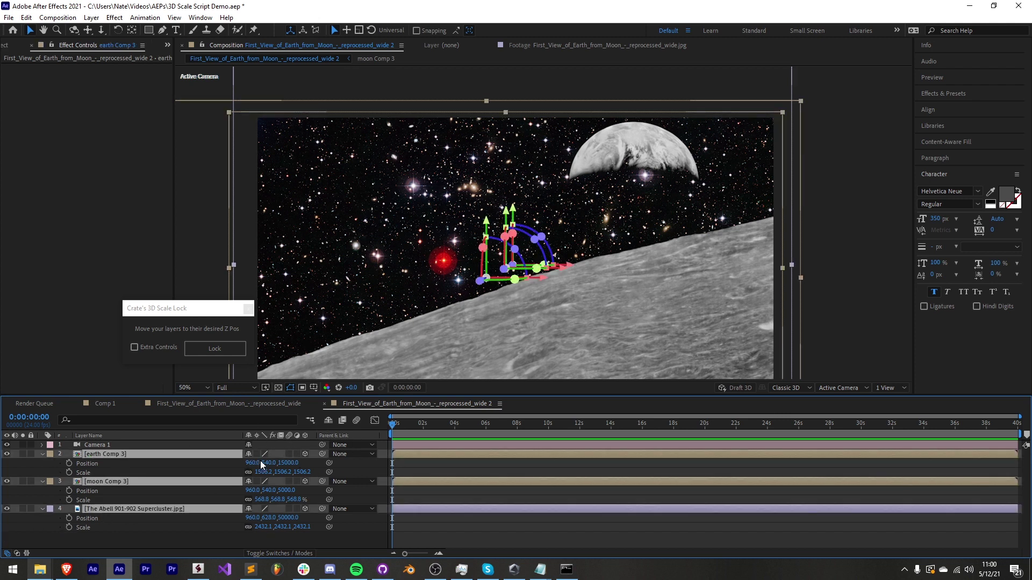
click(305, 454)
Step: Set all three layers' Scale to 100%, then shrink the starfield to about 51.4%
click(263, 472)
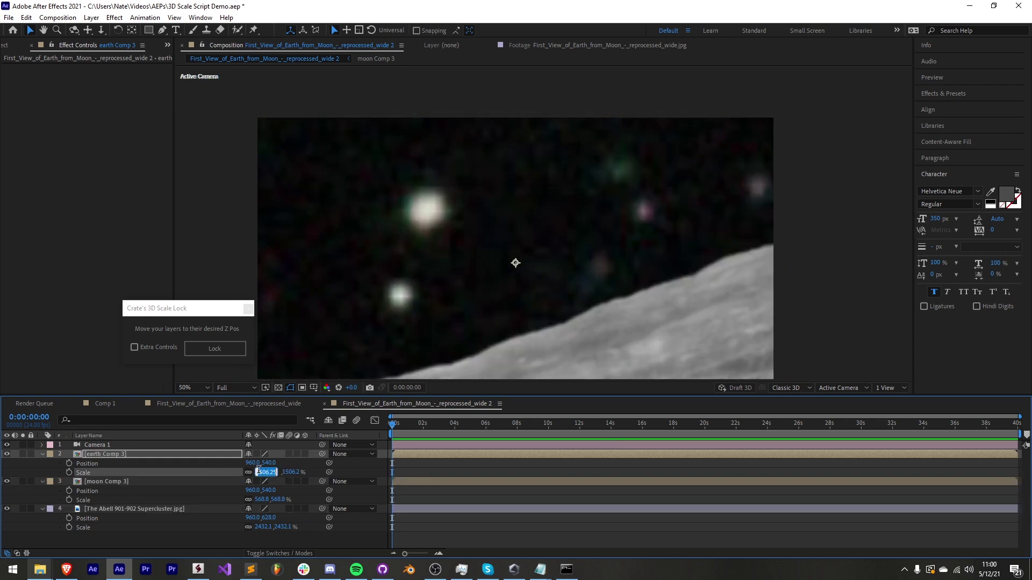
text(100)
key(Tab)
key(Tab)
key(Tab)
key(Tab)
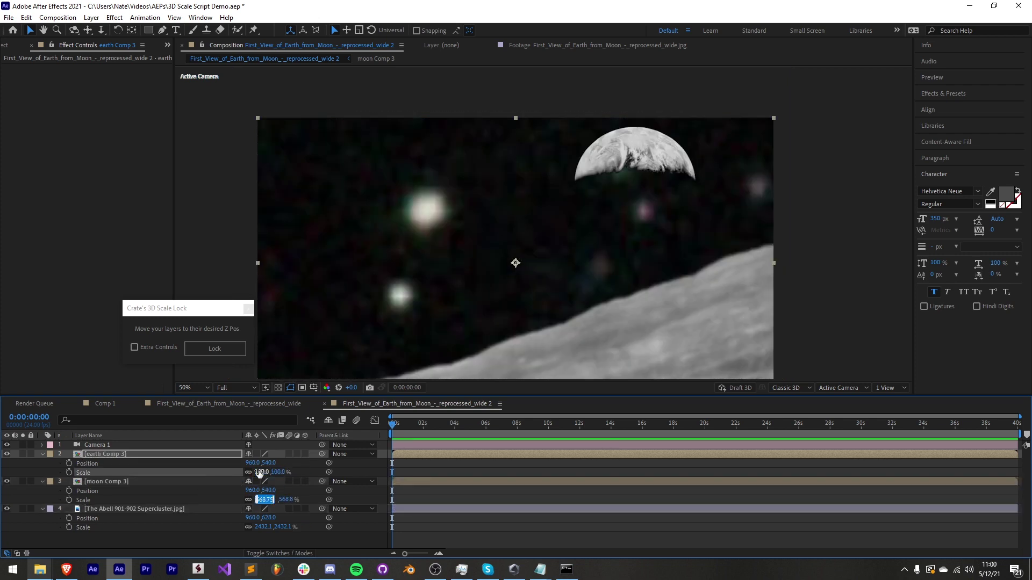
text(100)
key(Tab)
key(Tab)
key(Tab)
key(Tab)
text(100)
key(Return)
drag(772, 253, 666, 246)
key(period)
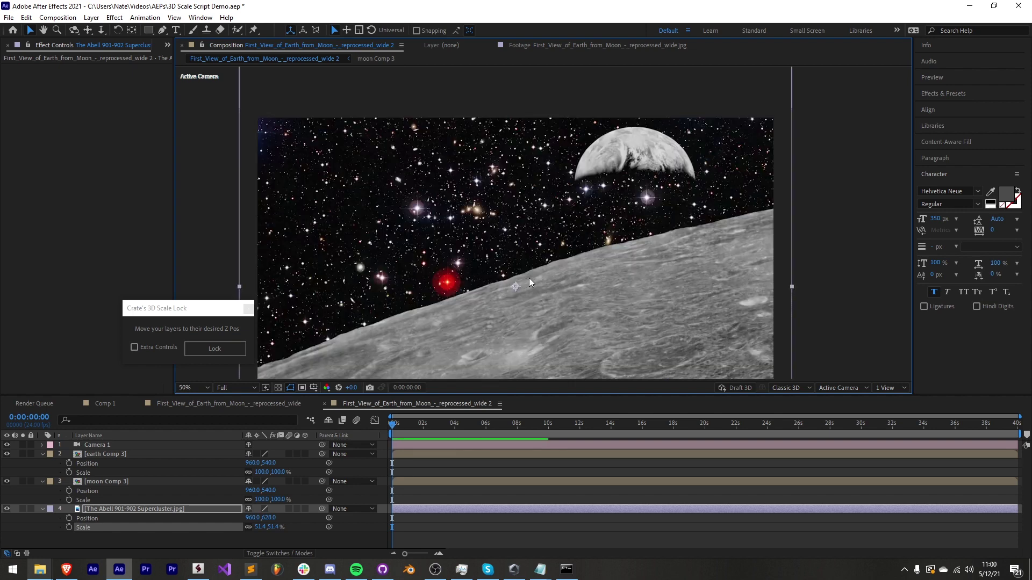
shift+click(105, 454)
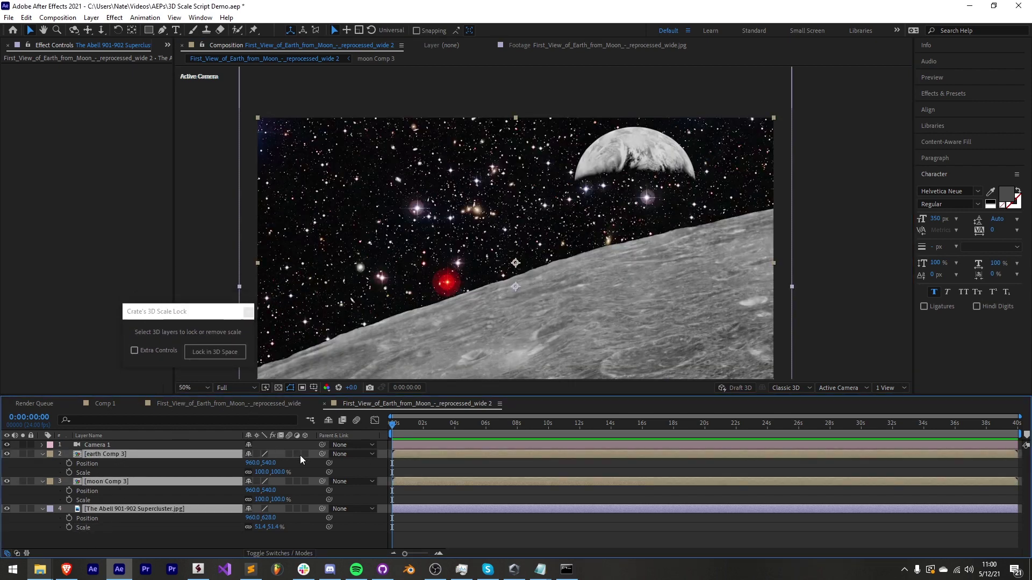
Step: Reset Camera 1's Point of Interest and Position, viewing the composition at 50%
click(141, 447)
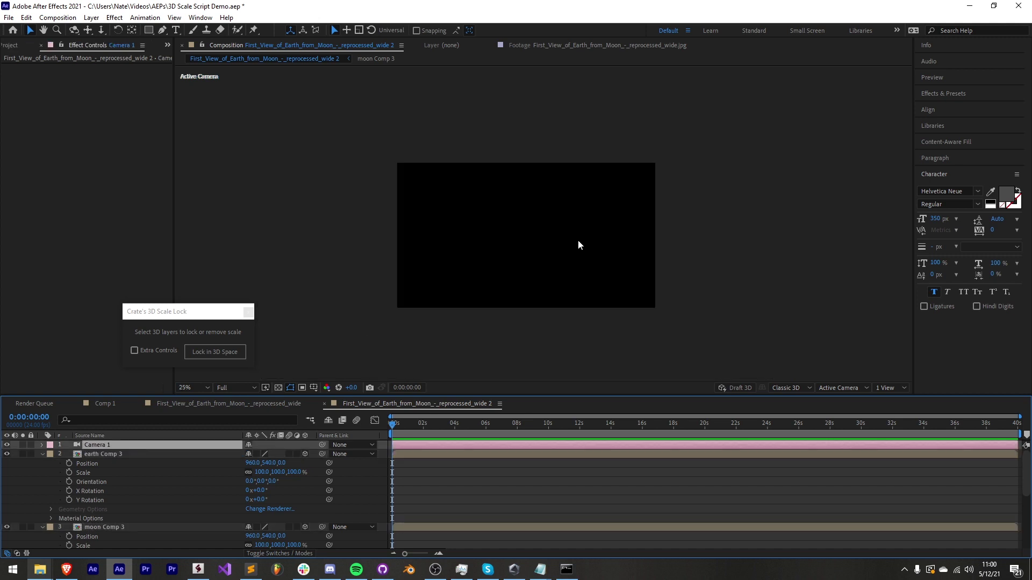
click(42, 445)
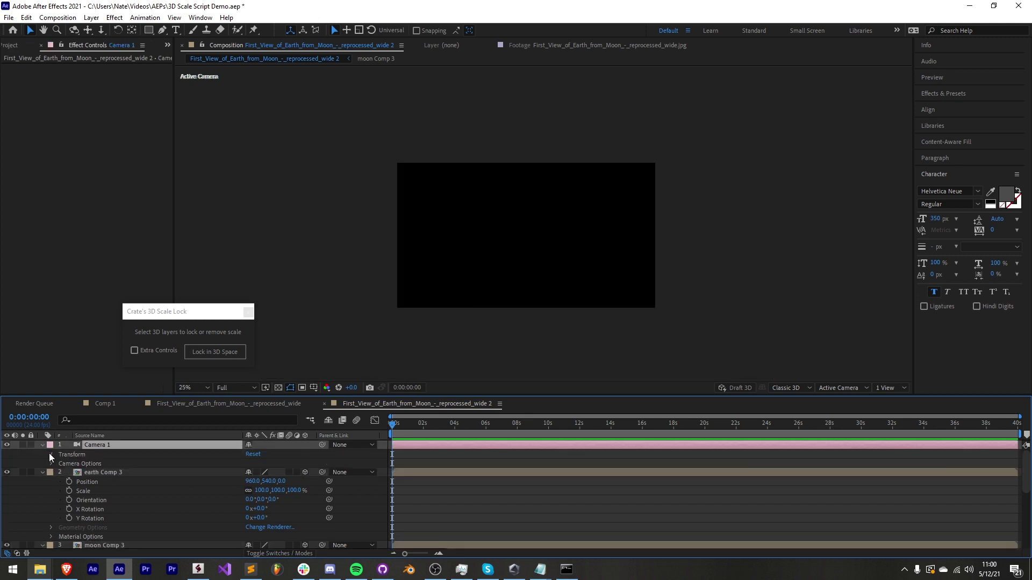
click(84, 464)
shift+click(91, 474)
right_click(91, 474)
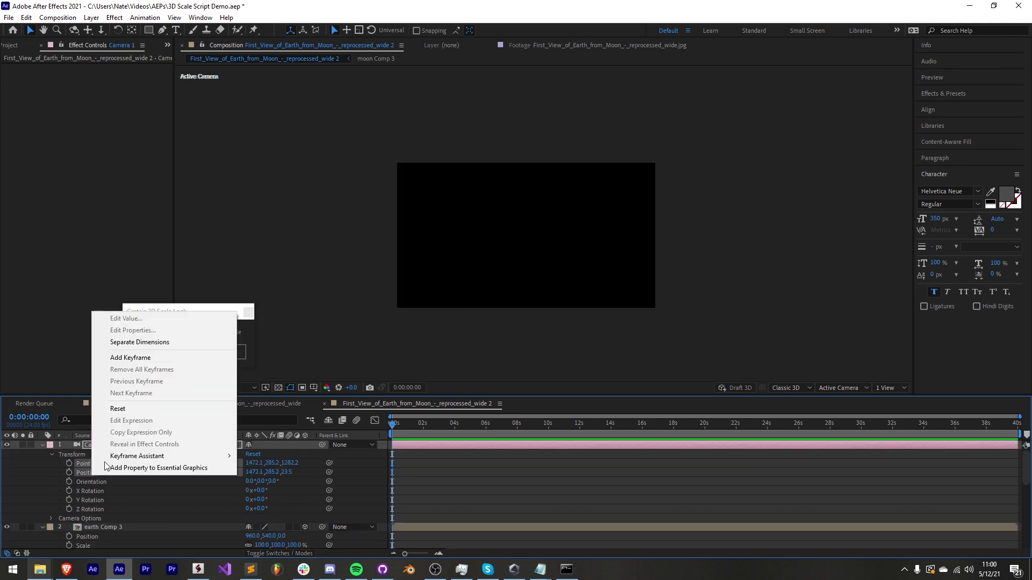
click(129, 406)
key(period)
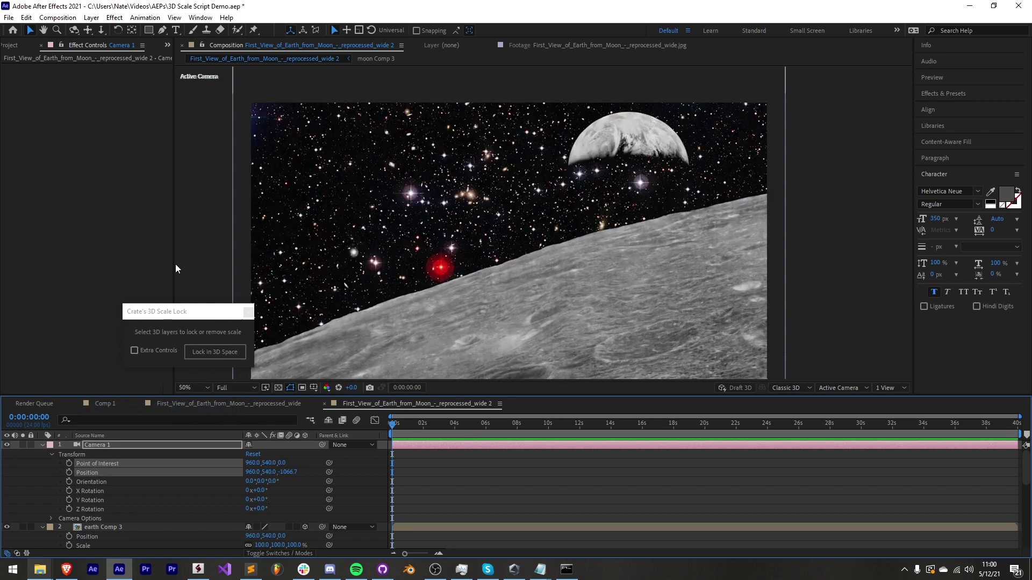
click(39, 445)
Step: Lock the earth, moon and star layers in 3D space
click(99, 453)
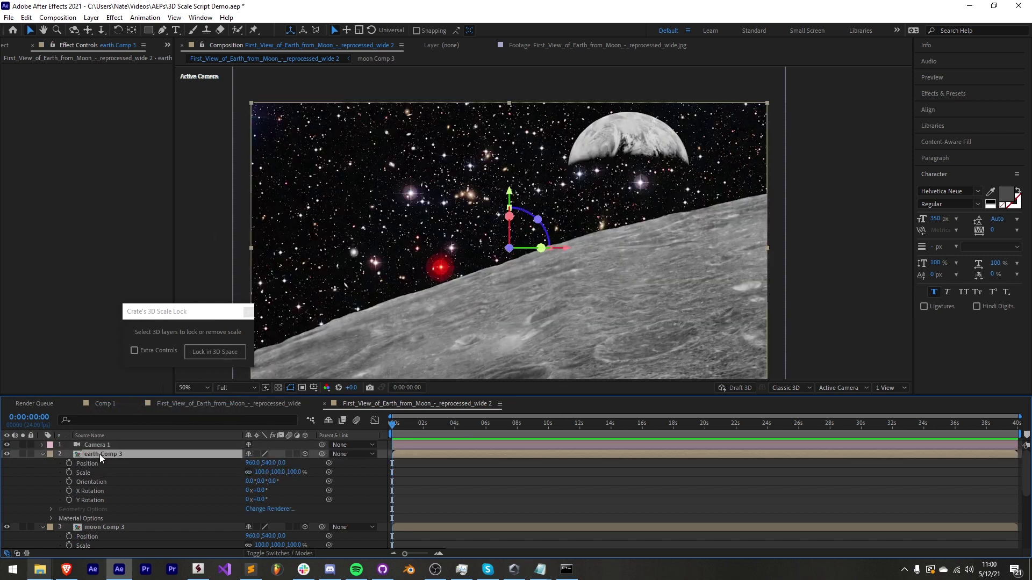
scroll(92, 502, down, 3)
shift+click(37, 479)
click(41, 478)
click(209, 355)
Step: Set Z depths to 20000 for stars, 5000 for Earth and 500 for Moon
click(218, 510)
click(195, 473)
shift+click(183, 453)
key(p)
key(shift+s)
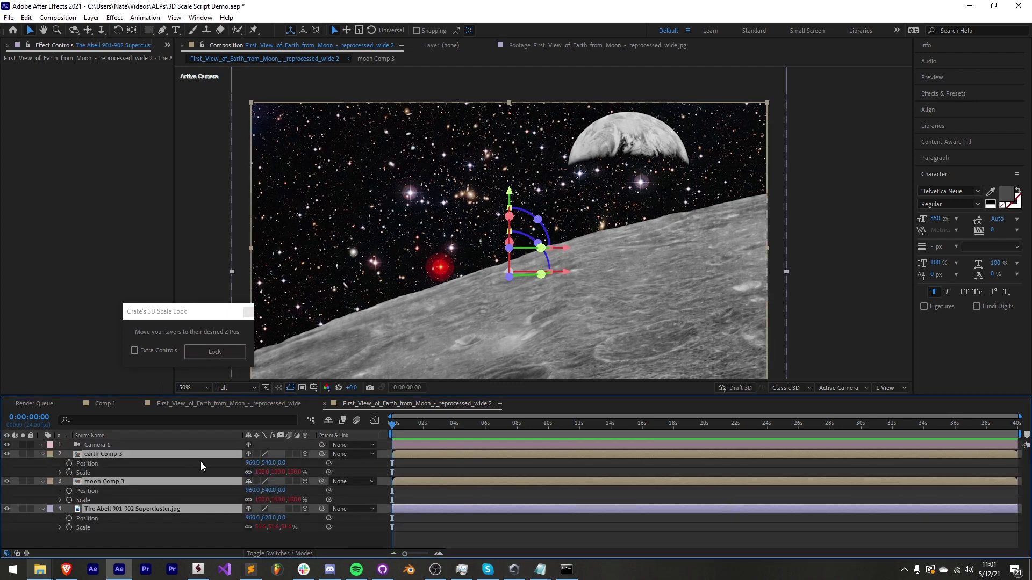
click(205, 464)
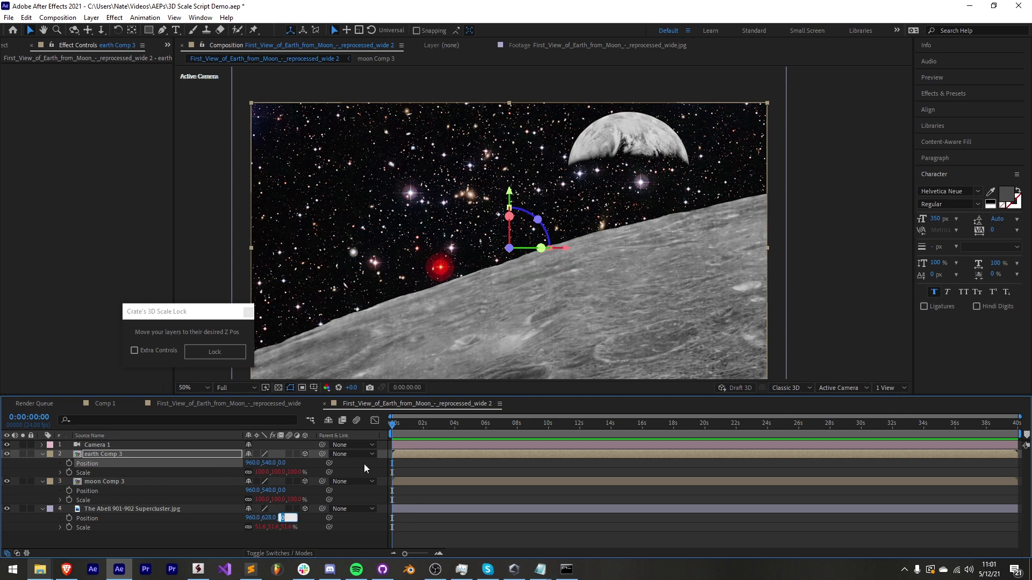
text(20000)
key(Return)
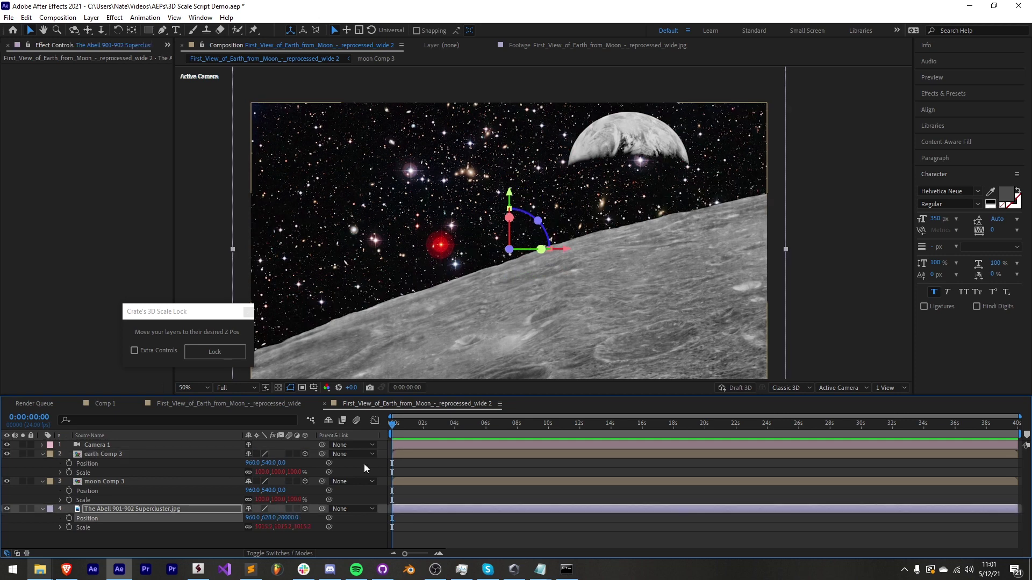
click(281, 463)
key(Return)
click(284, 490)
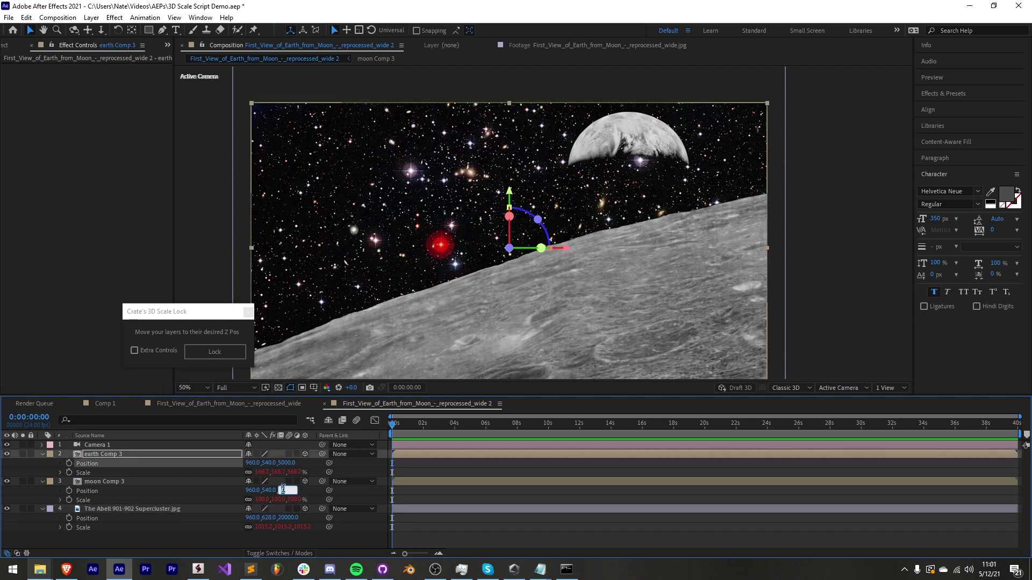
key(Return)
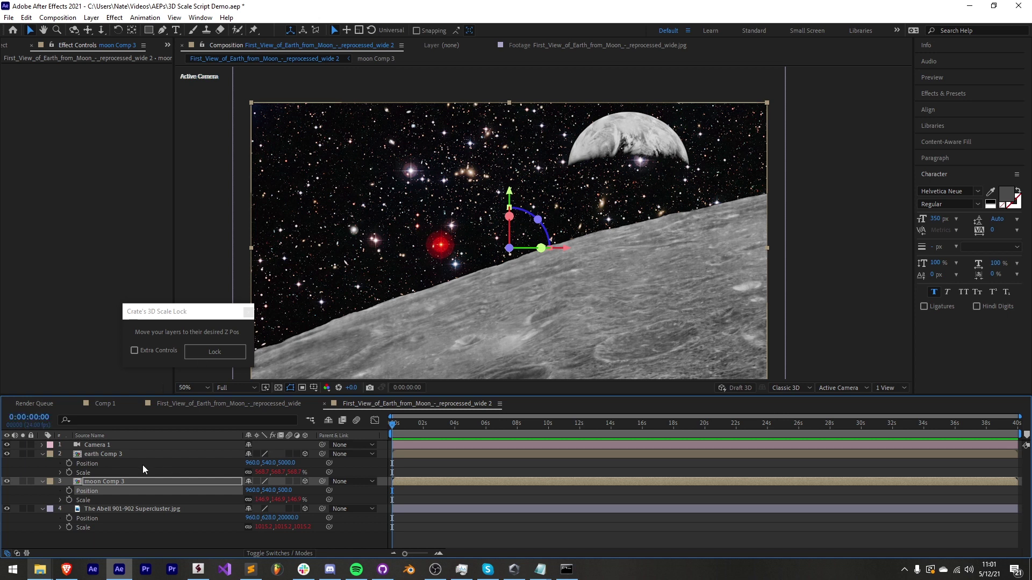
shift+click(121, 508)
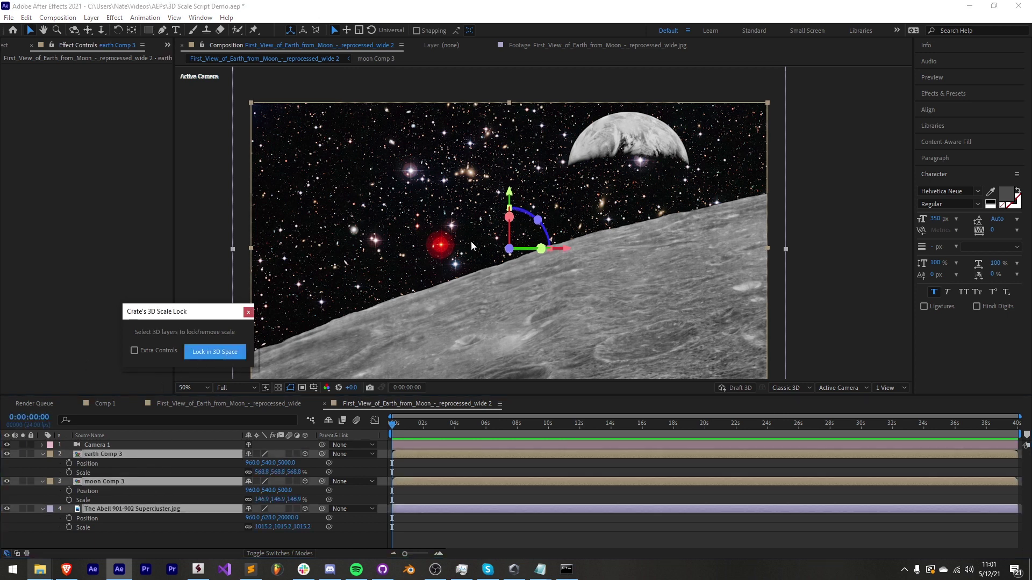
Step: Dolly the camera back to preview parallax, then undo to restore Z 0 and original scales
click(547, 202)
key(c)
drag(567, 119, 609, 195)
key(c)
key(ctrl+z)
key(ctrl+z)
key(ctrl+z)
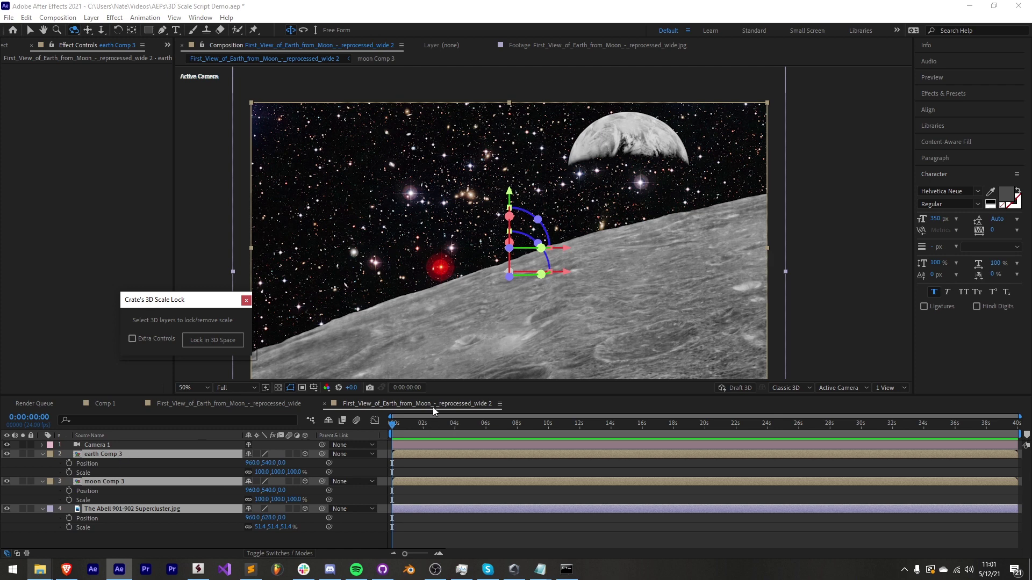
click(181, 451)
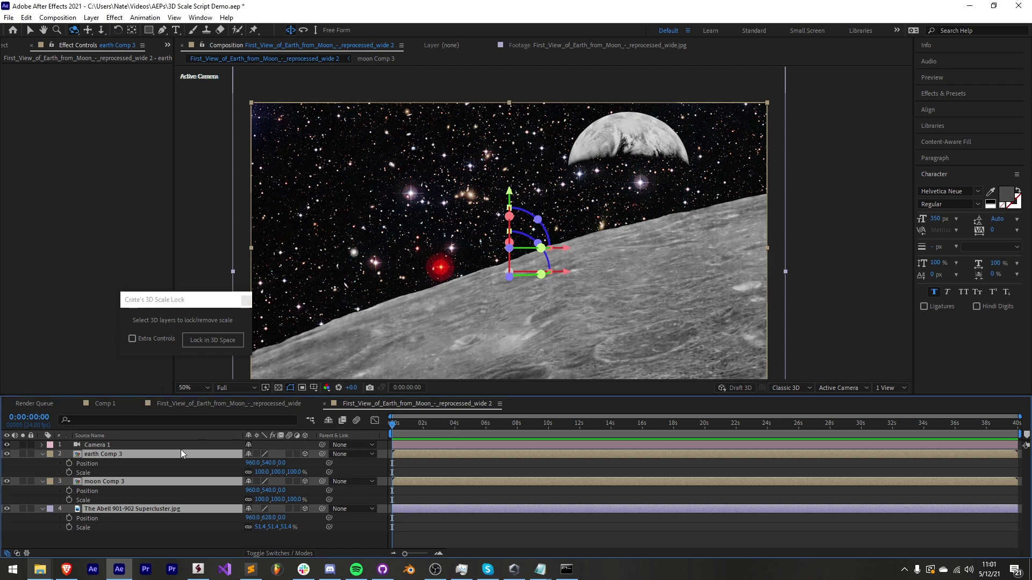
Step: Enable Extra Controls and lock the layers in 3D space with scale lock
click(131, 338)
click(107, 457)
click(208, 341)
click(209, 340)
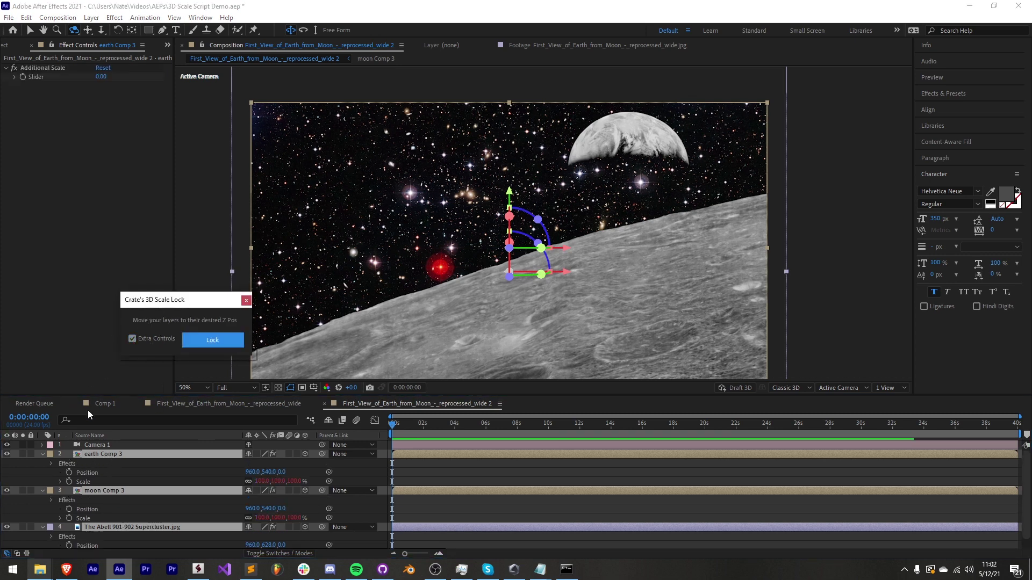
Step: Raise the star background's Additional Scale to about 34, then remove the scale lock
click(107, 452)
click(106, 456)
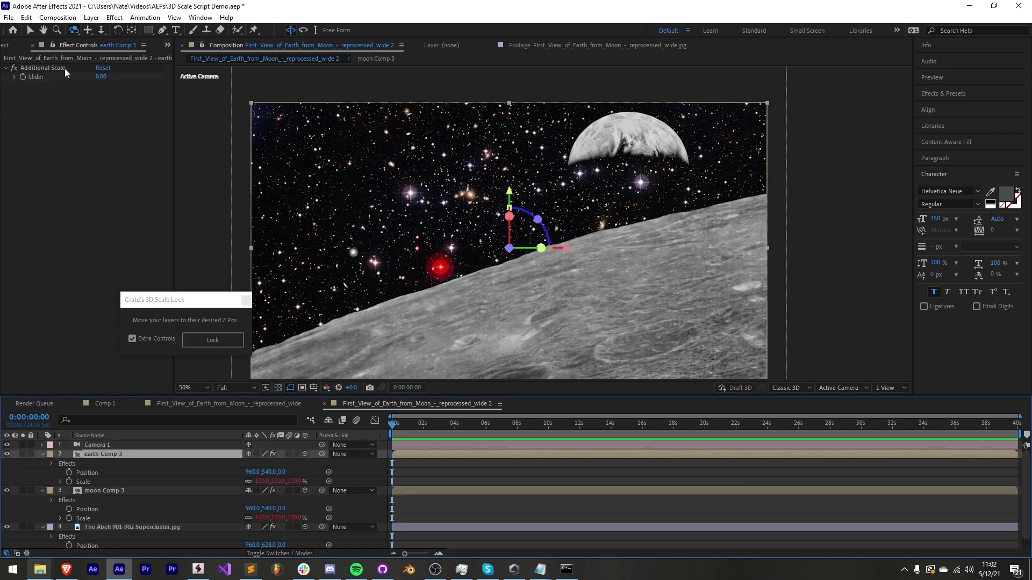
click(90, 490)
click(104, 455)
click(147, 527)
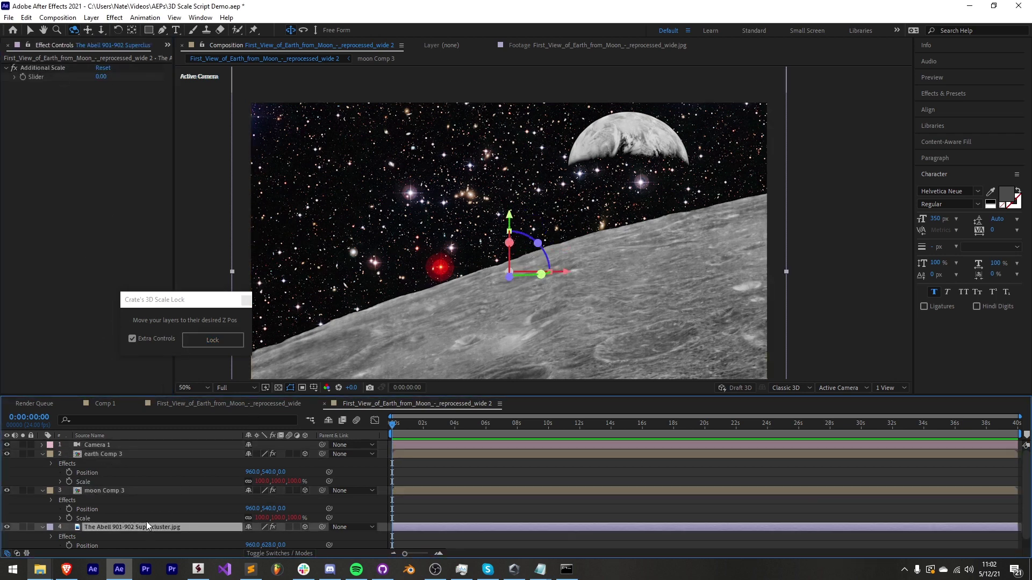
drag(103, 80, 116, 73)
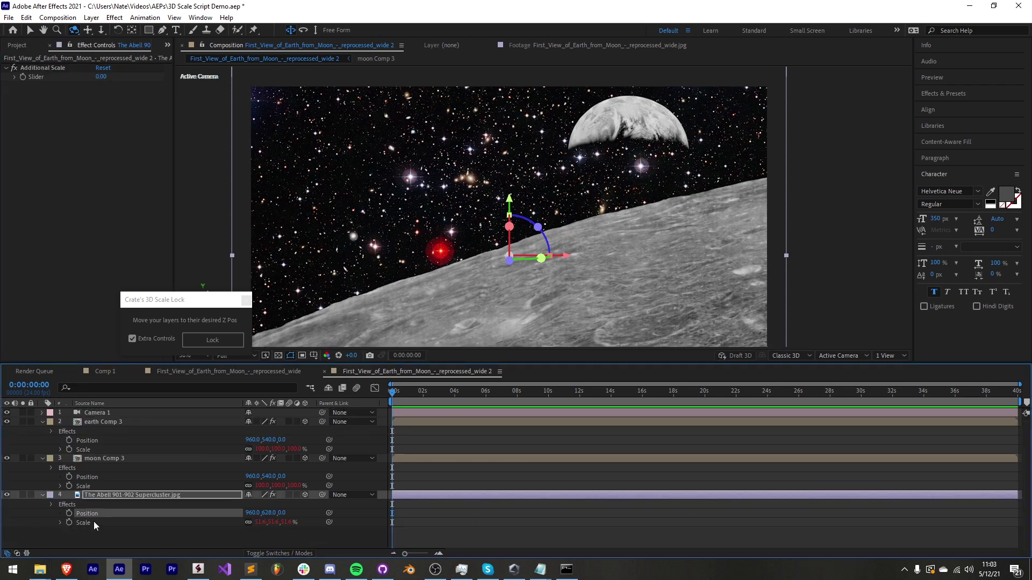
click(101, 497)
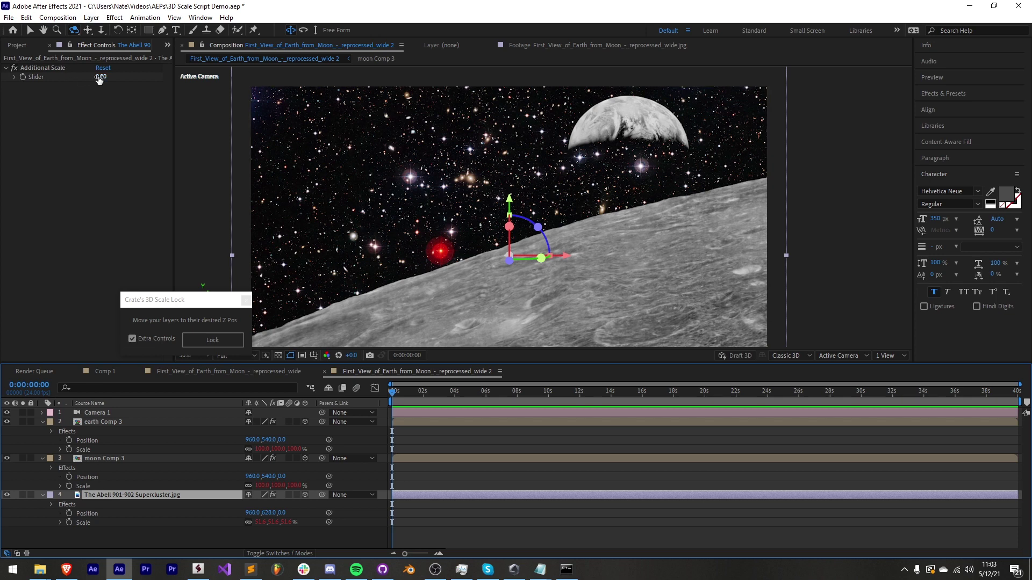
drag(100, 76, 102, 77)
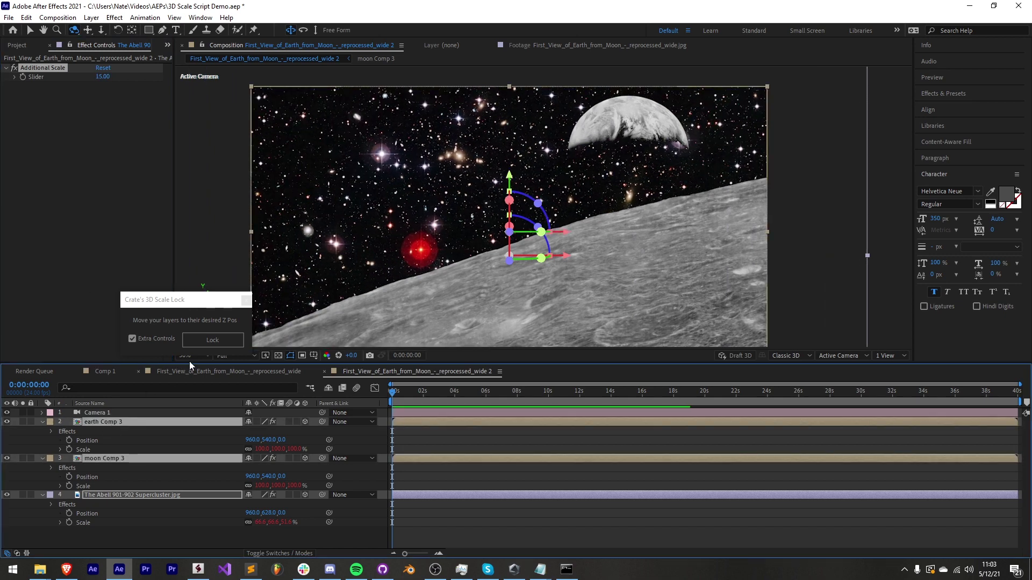
click(214, 341)
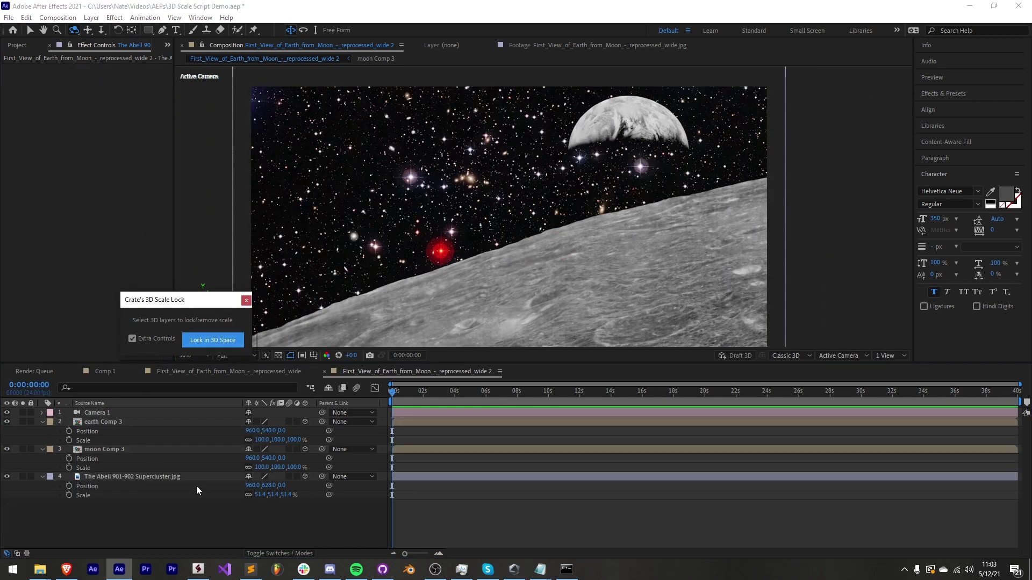
Step: Open Comp 1 with its Earth, Moon and starfield scene and select the moon layer
click(144, 451)
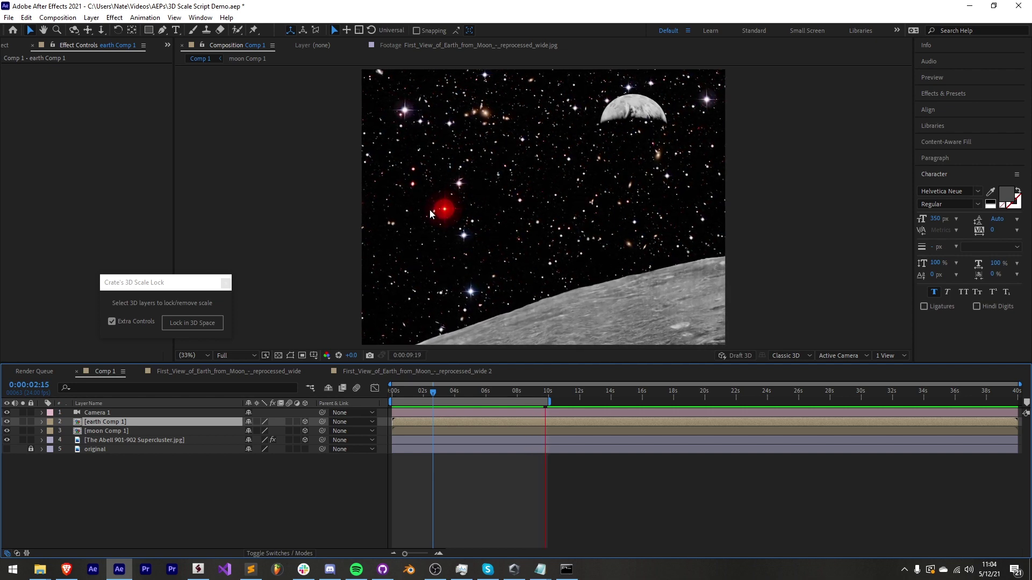
click(66, 569)
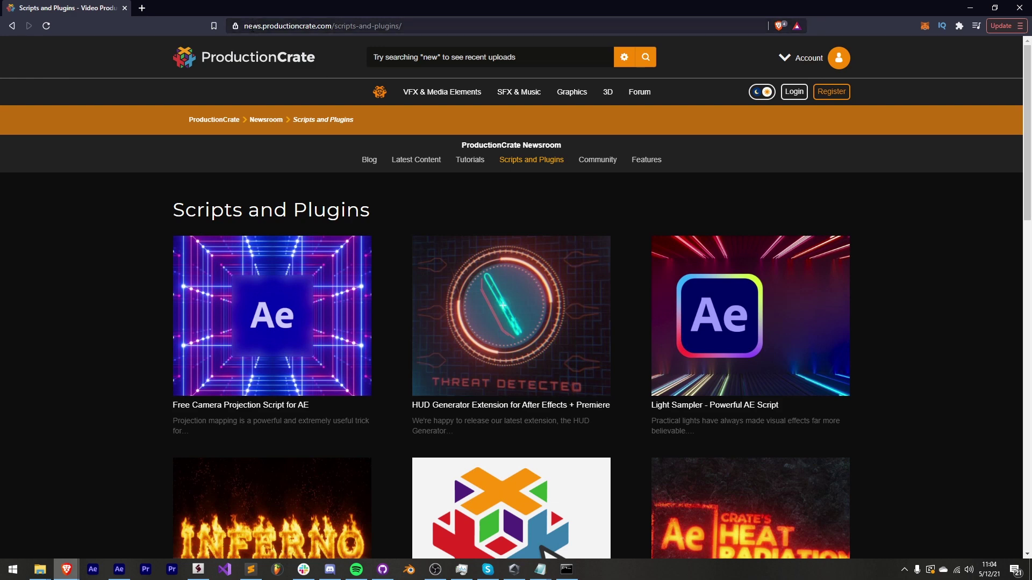
drag(276, 25, 518, 28)
click(620, 29)
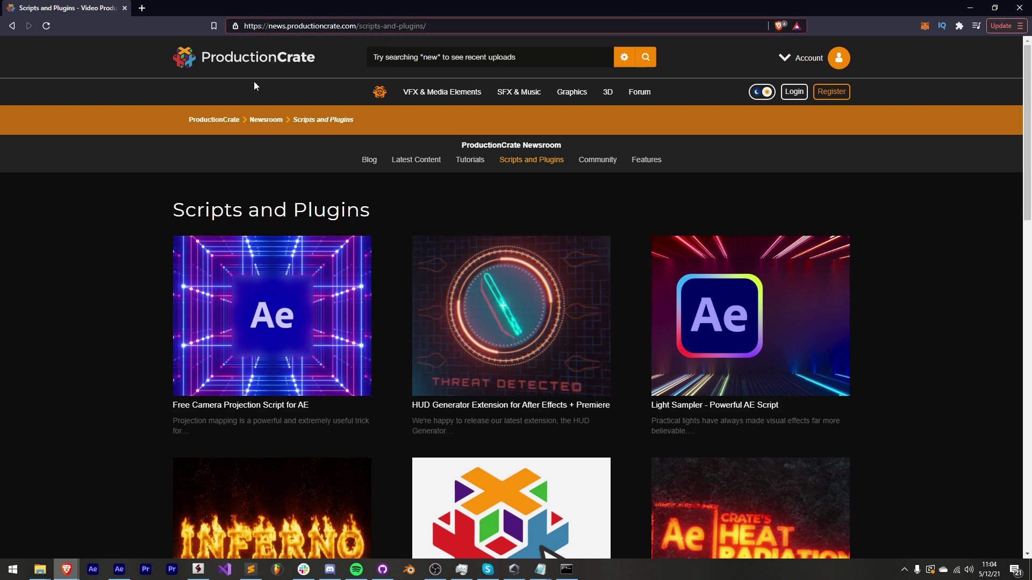
scroll(122, 269, down, 3)
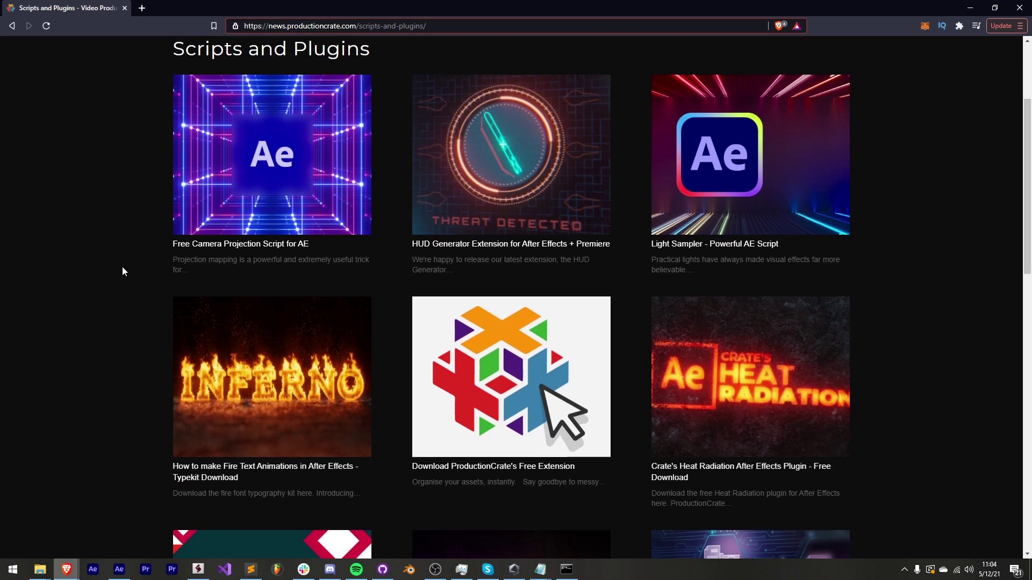